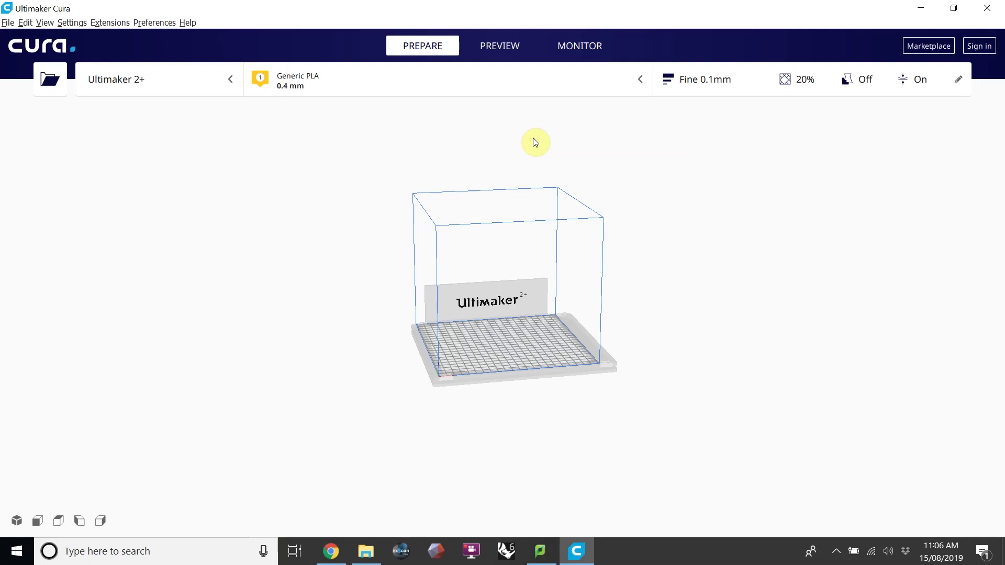
Cancel the file picker, switch the printer to Ultimaker 2 Extended+, then back to Ultimaker 2+.
left_click(48, 88)
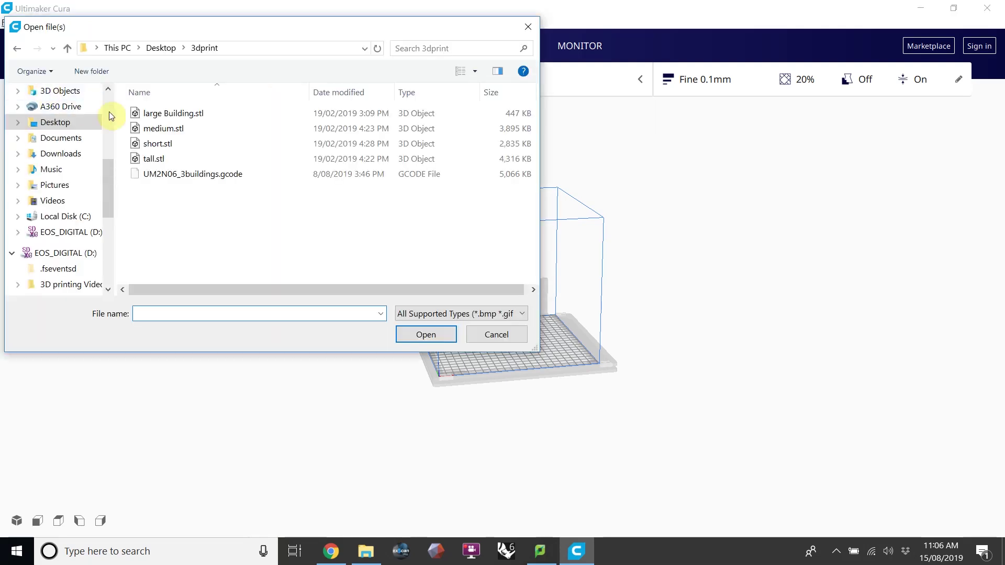
left_click(517, 339)
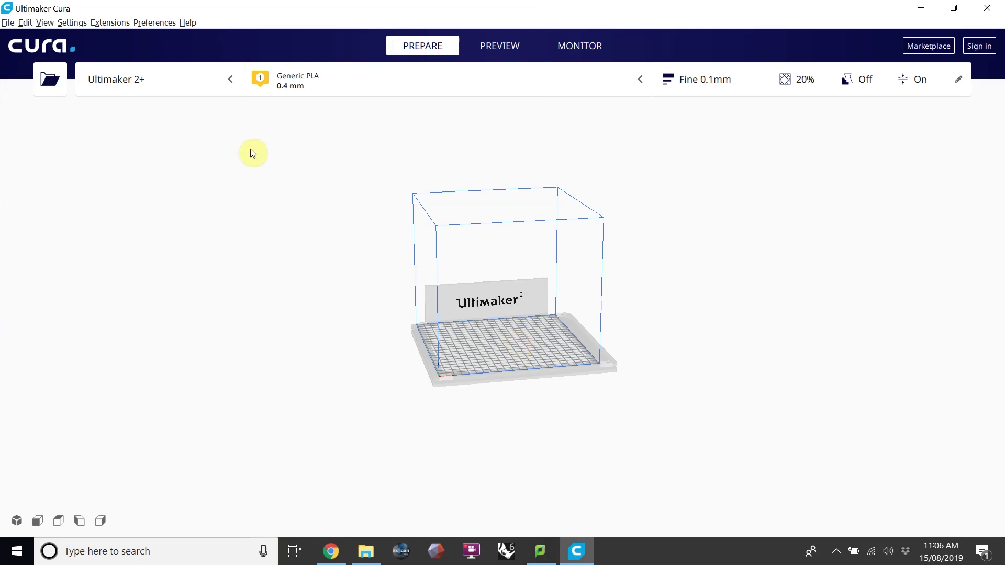
left_click(174, 85)
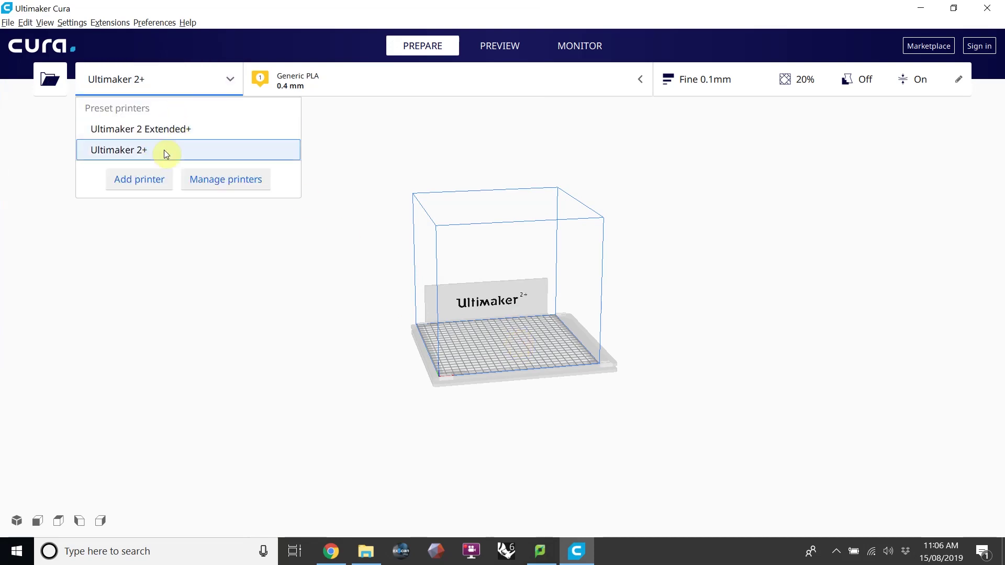
left_click(165, 131)
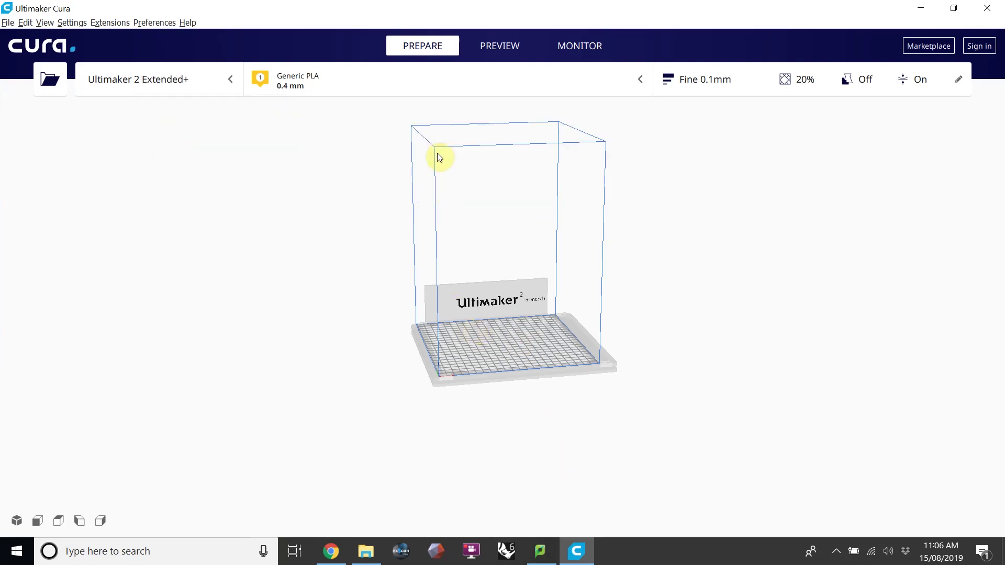
left_click(199, 86)
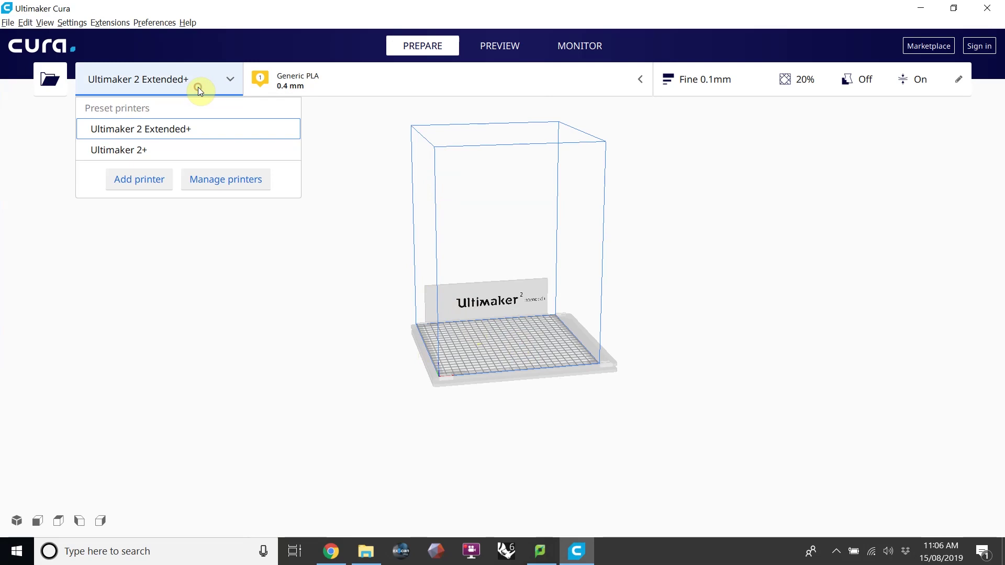
left_click(202, 153)
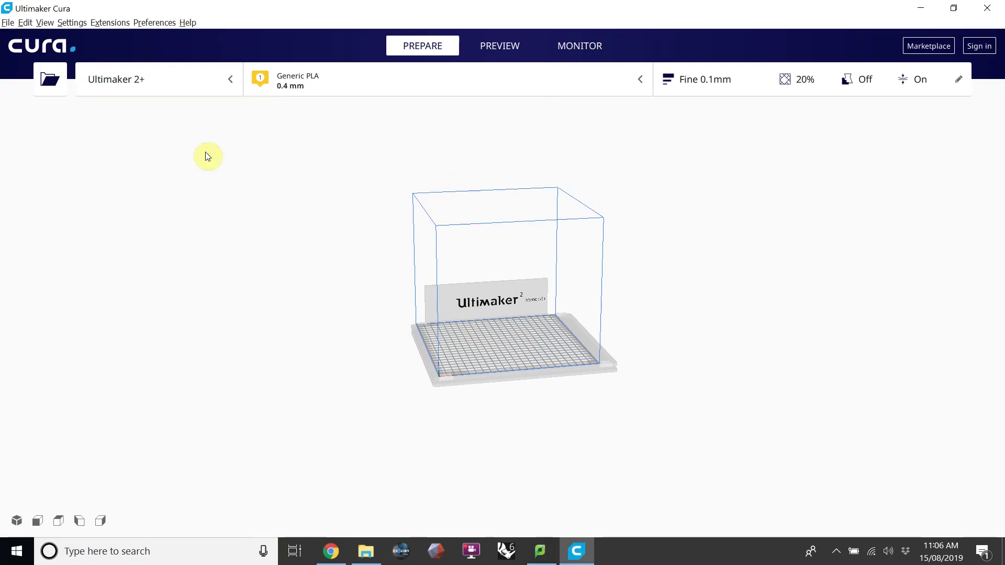
Set the Ultimaker 2+ nozzle to 0.6 mm for Generic PLA.
left_click(372, 91)
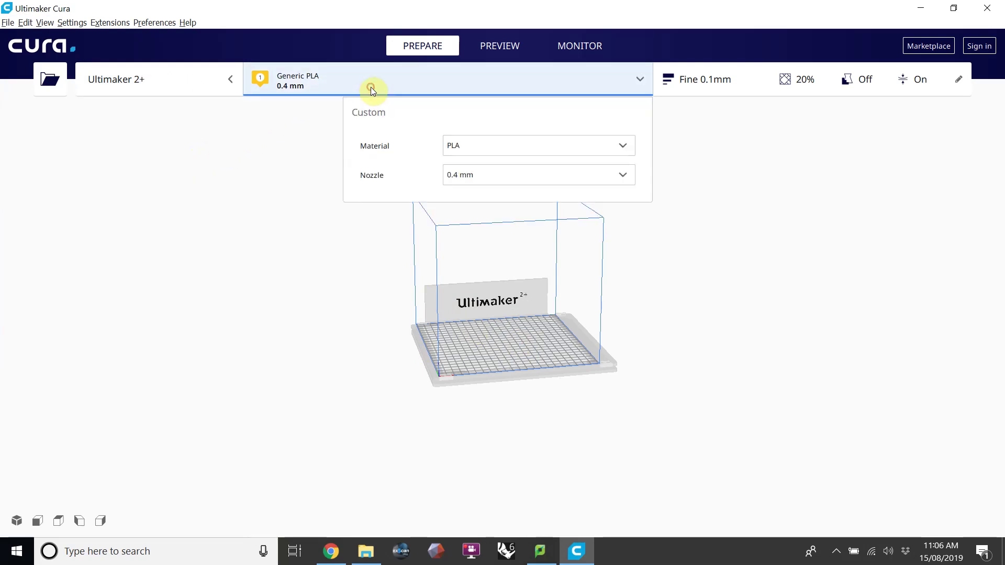
left_click(484, 175)
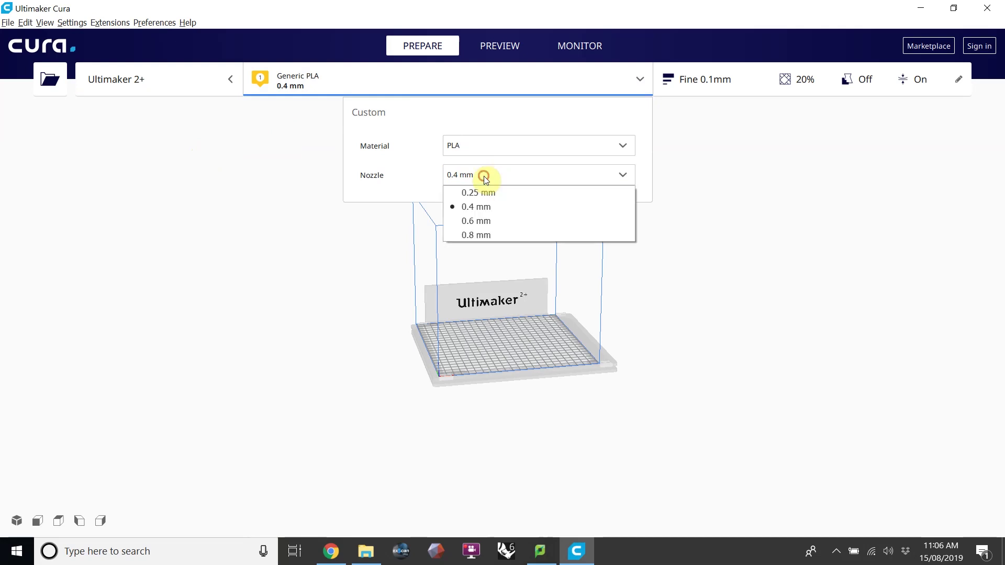
left_click(489, 224)
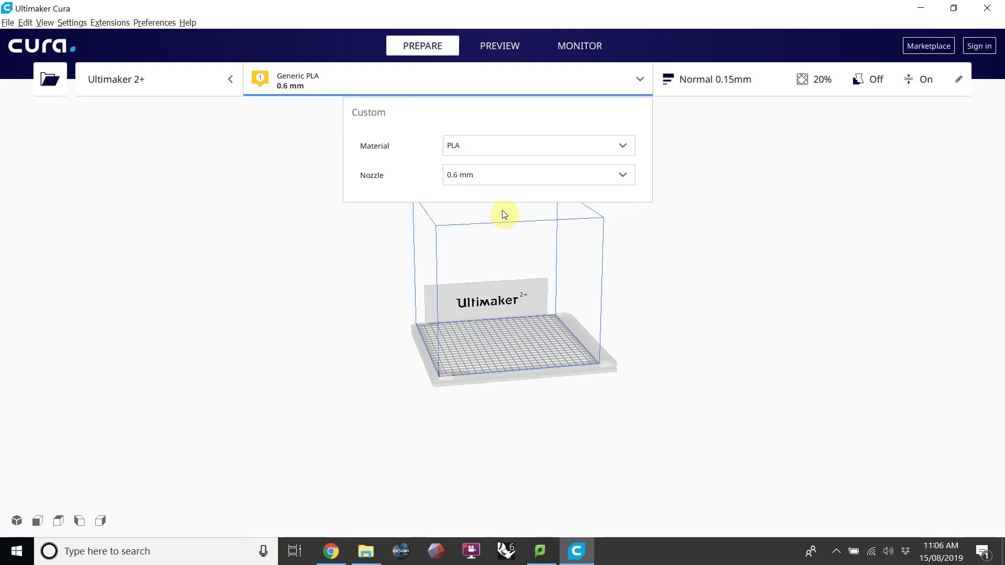
Show the Custom print settings and check the profile list, keeping Normal 0.15mm.
left_click(691, 85)
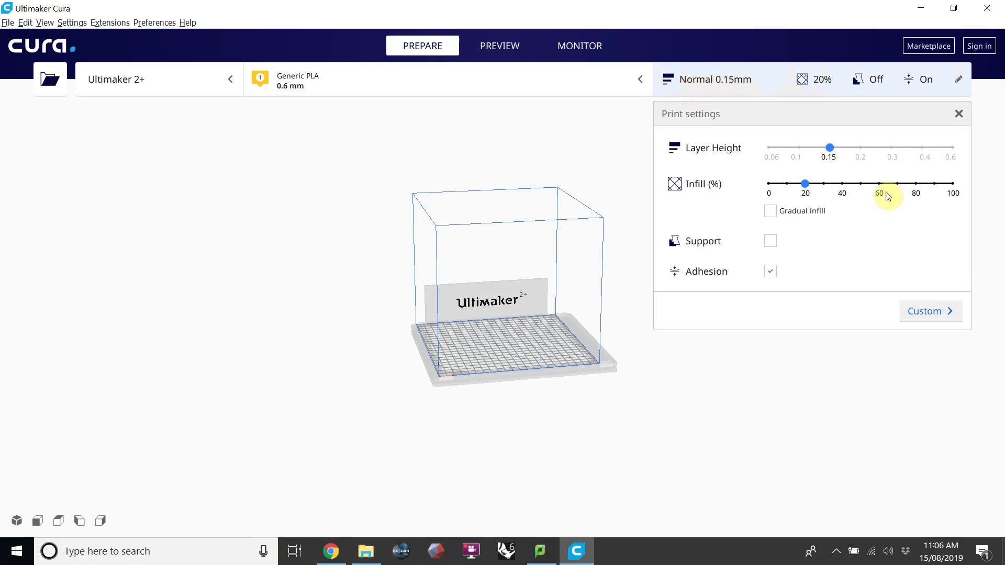
left_click(937, 314)
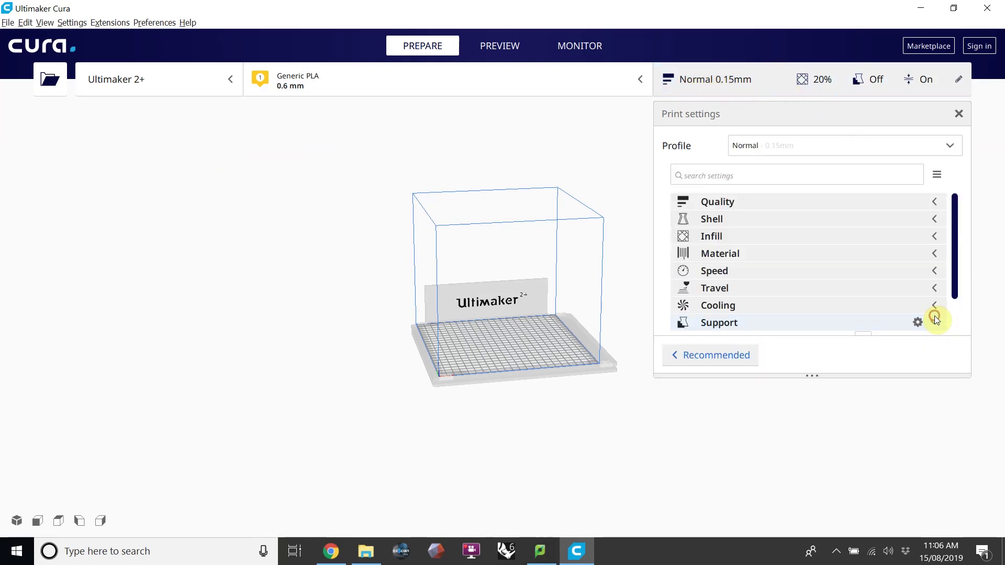
left_click(950, 150)
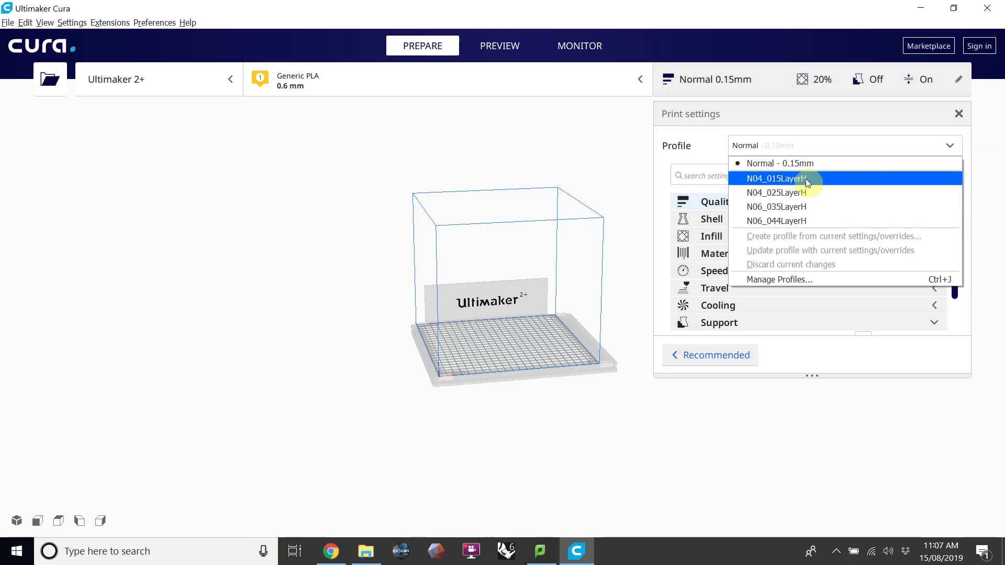
left_click(601, 130)
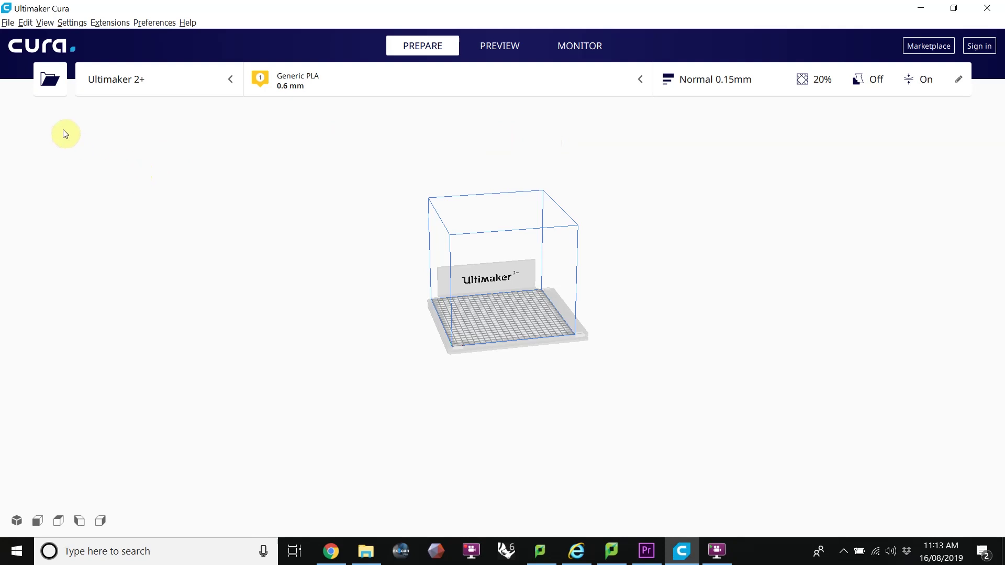
Open large Building.stl, medium.stl, short.stl and tall.stl together from the 3dprint folder.
left_click(51, 84)
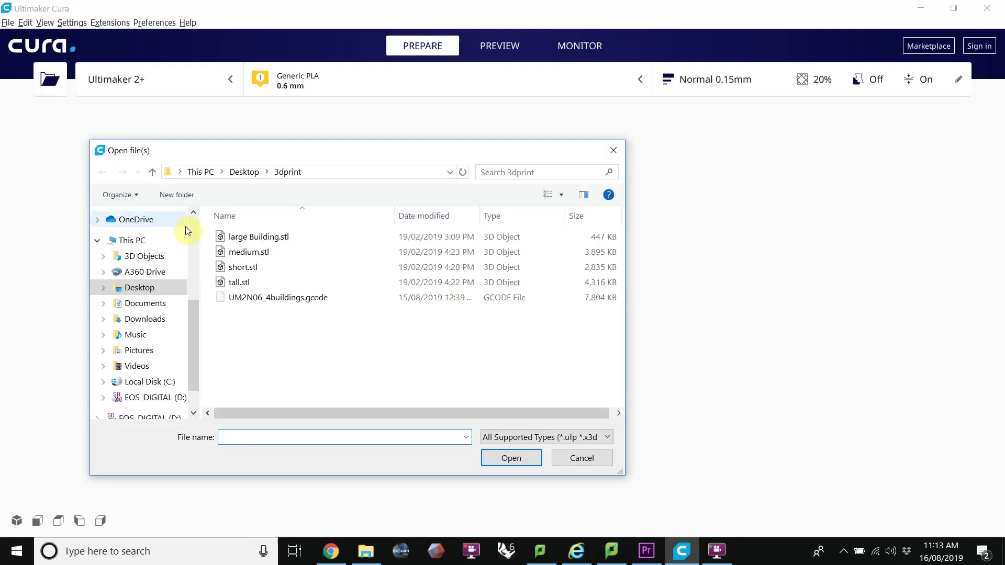
left_click(243, 241)
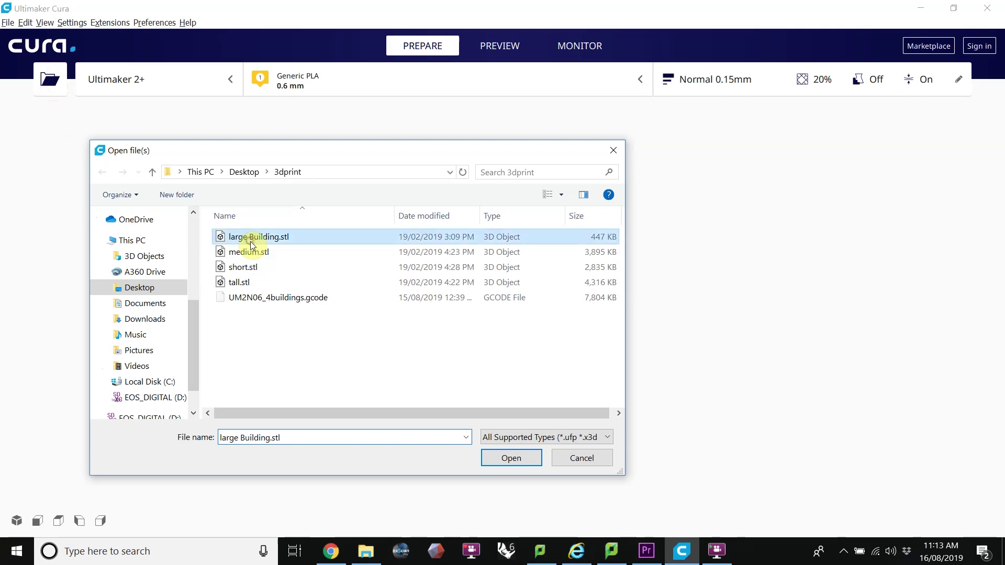
left_click(251, 253, "ctrl")
left_click(246, 268, "ctrl")
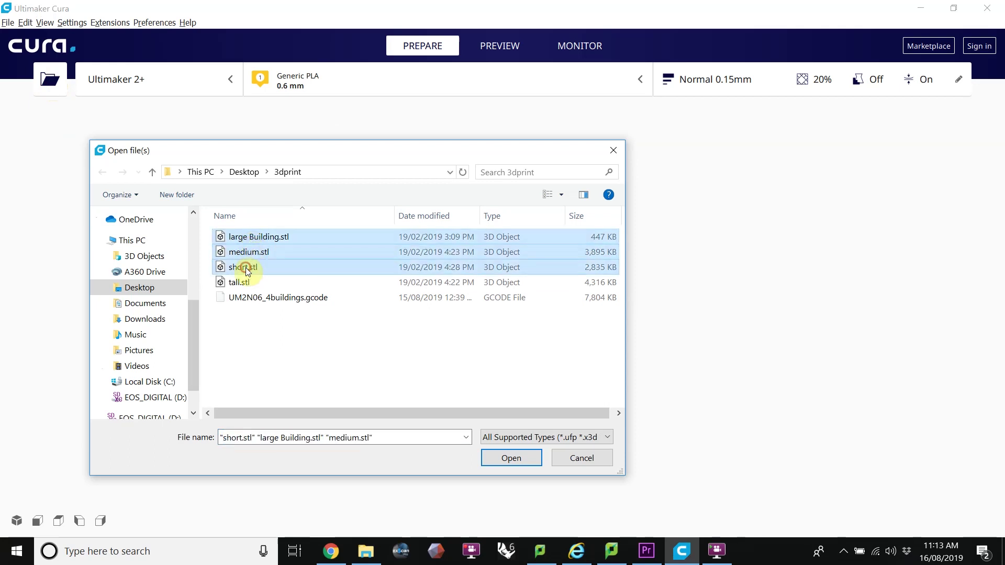
left_click(246, 283, "ctrl")
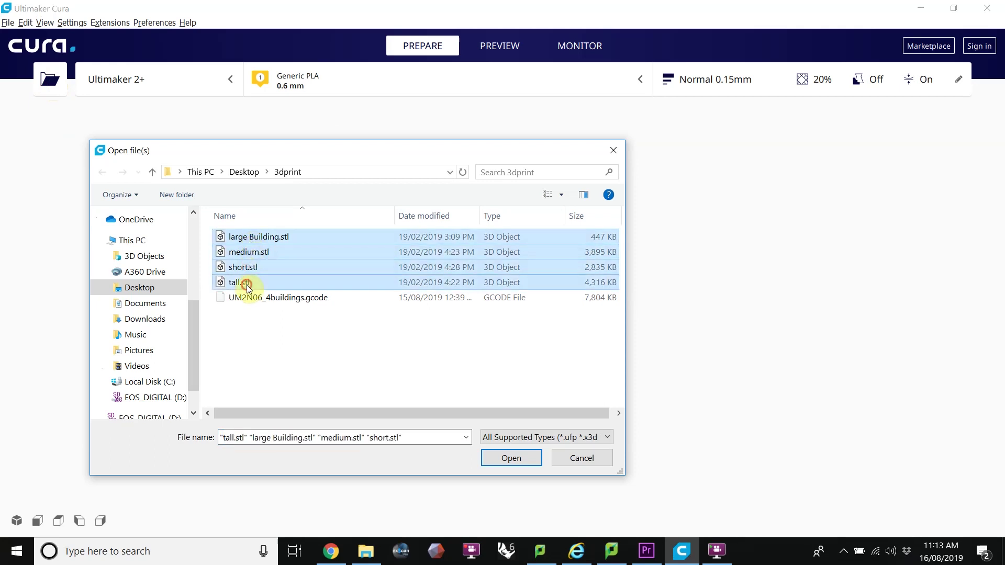
left_click(520, 459)
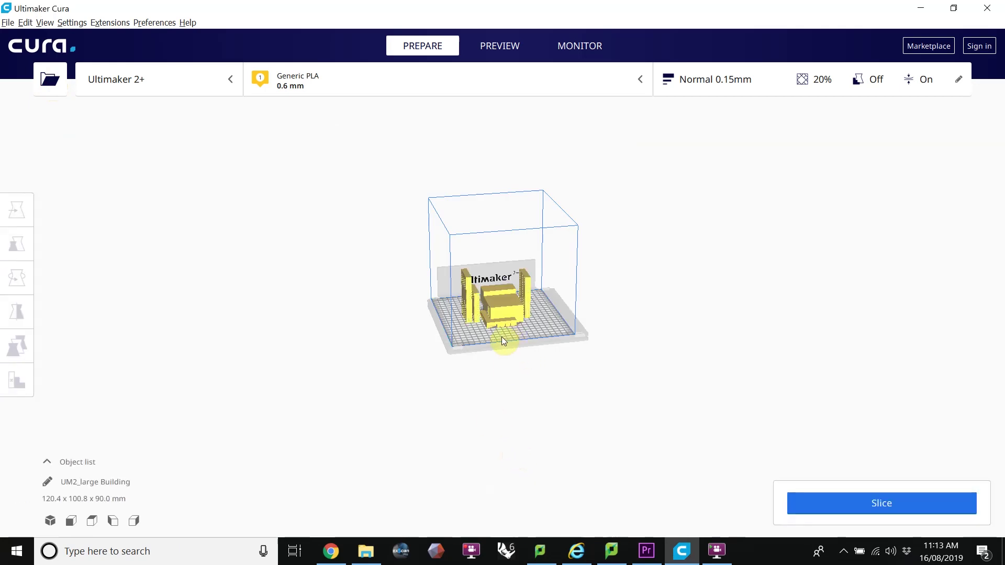
Move the thin tower along X to about −65.3 mm, widening the group to 123.8 mm.
scroll(502, 337, "up", 3)
scroll(503, 338, "up", 2)
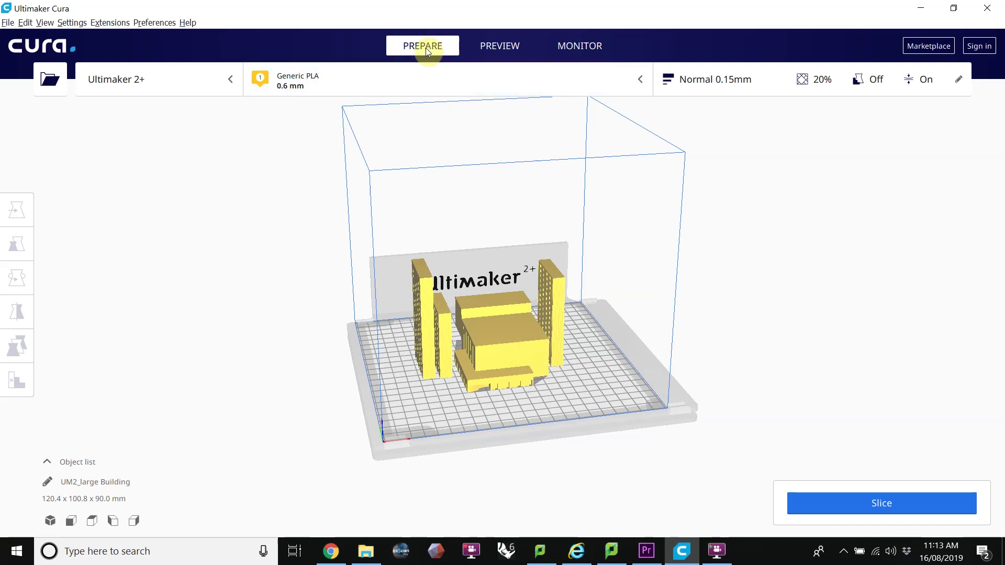
left_click(429, 322)
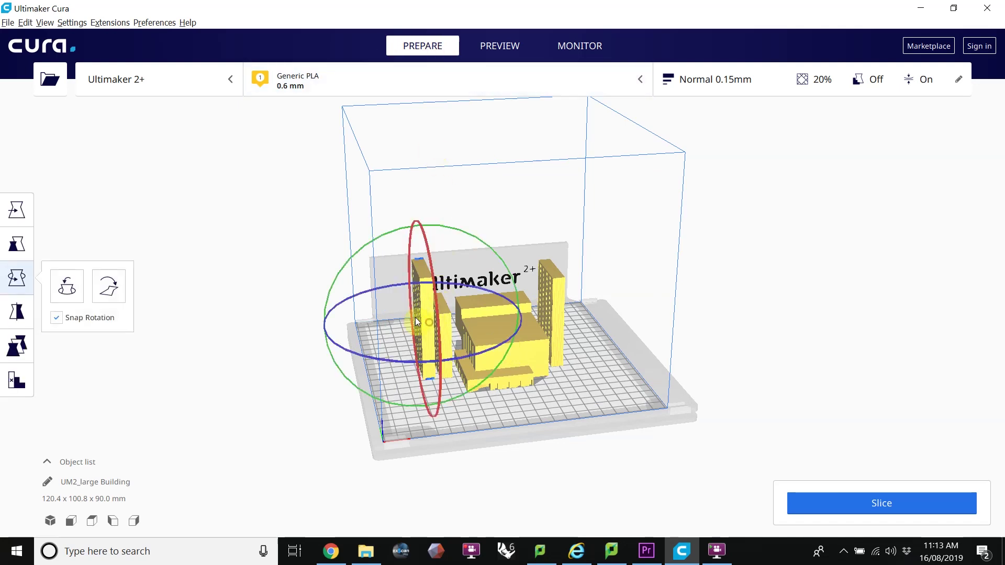
left_click(19, 211)
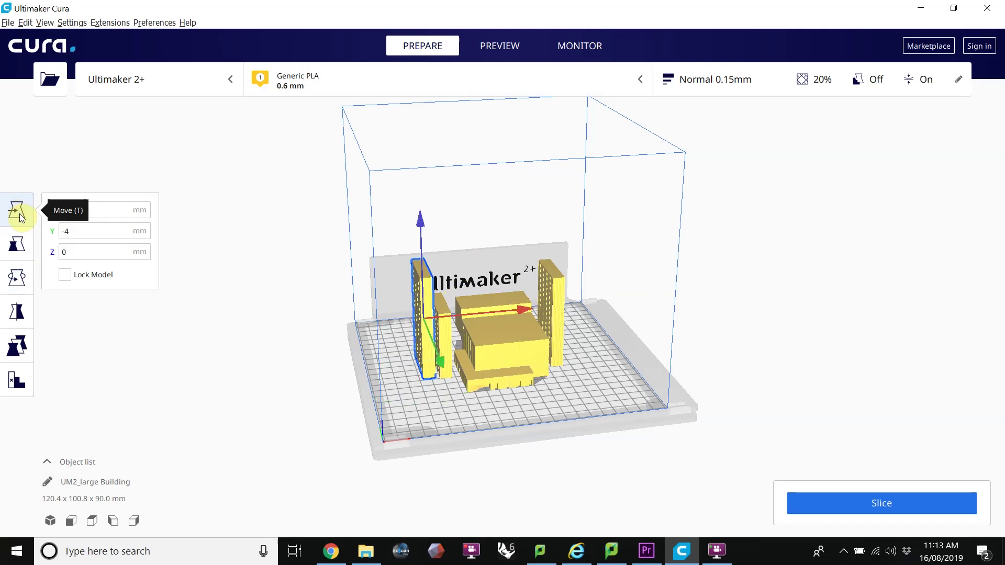
right_click_drag(478, 349, 513, 334)
left_click_drag(526, 302, 513, 304)
left_click_drag(422, 351, 415, 317)
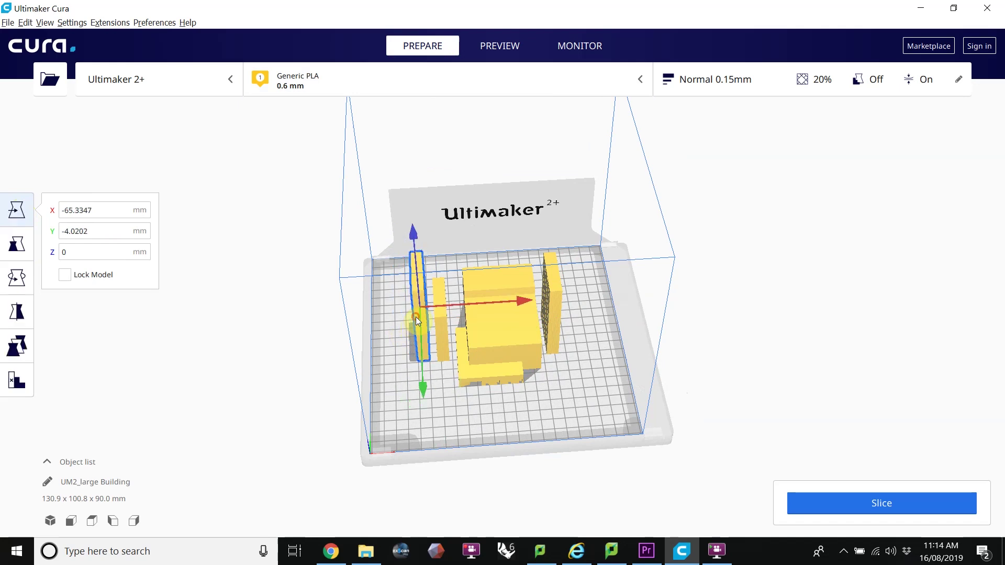
left_click(17, 245)
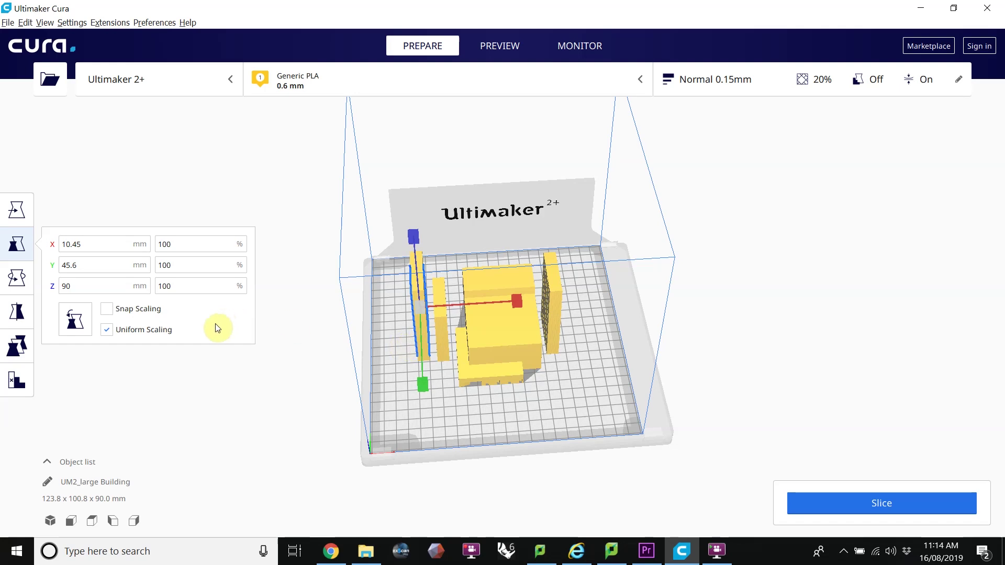
Try rotating and laying the tower flat, leaving the group upright at 138.4 × 119.6 × 90.0 mm.
left_click(17, 278)
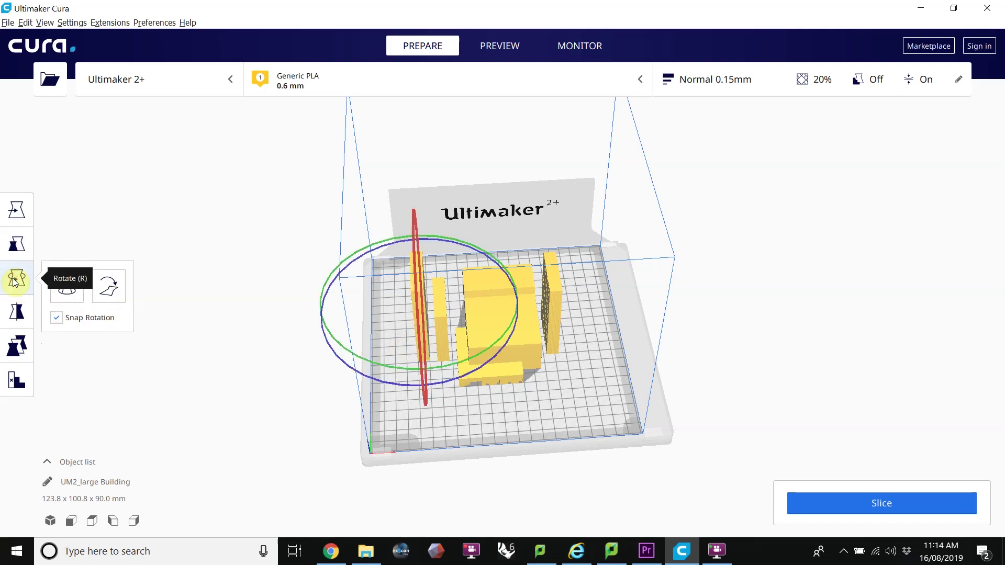
right_click_drag(411, 339, 343, 278)
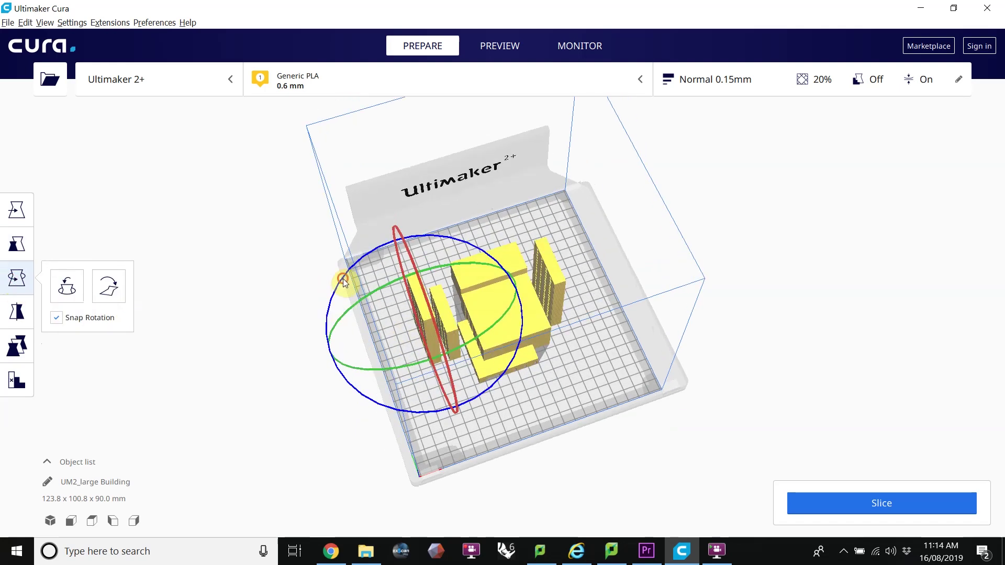
mouse_move(344, 279)
left_mouse_down()
mouse_move(329, 314)
mouse_move(341, 274)
left_mouse_up()
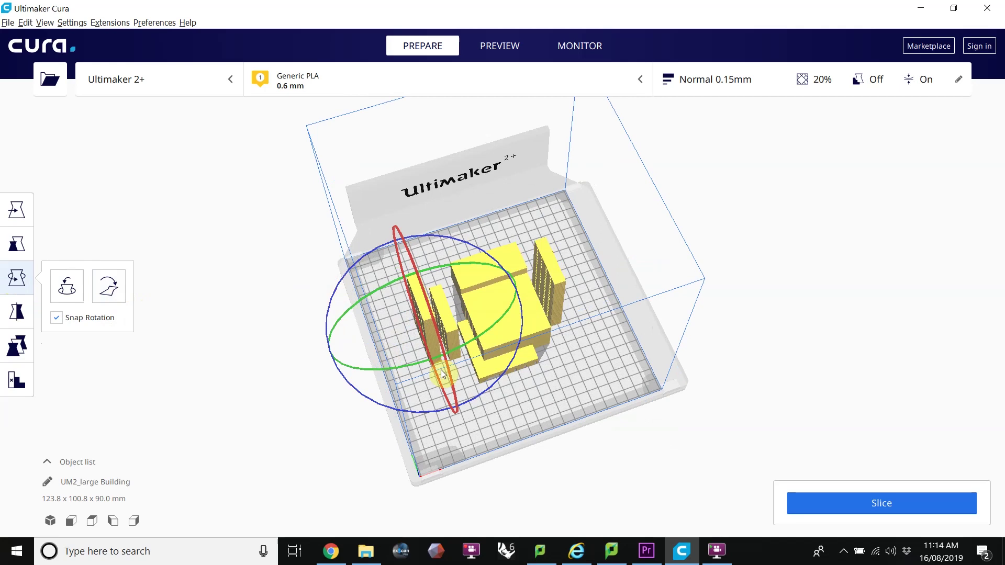
right_click_drag(554, 415, 466, 368)
scroll(445, 382, "up", 5)
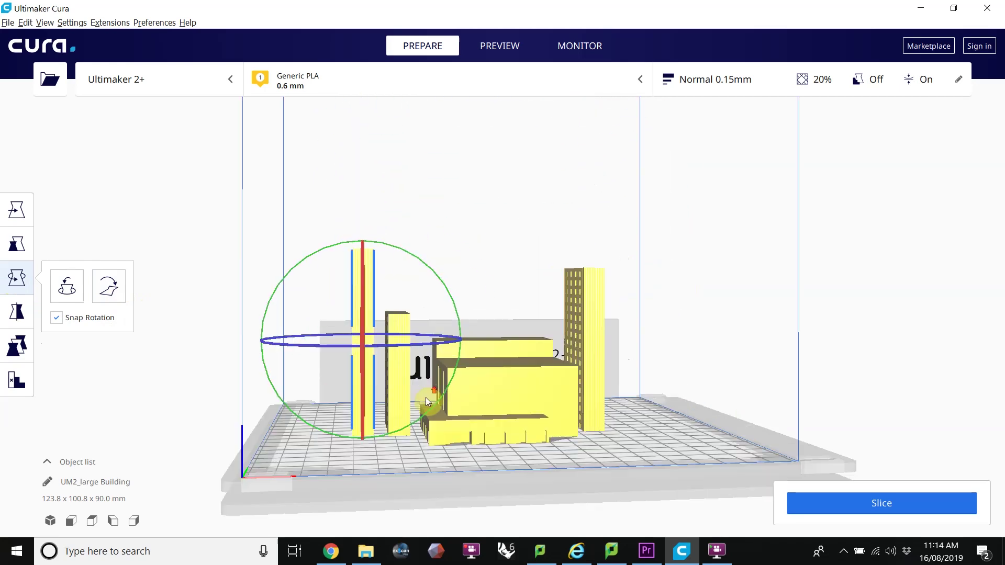
right_click_drag(426, 397, 413, 306)
scroll(407, 337, "up", 5)
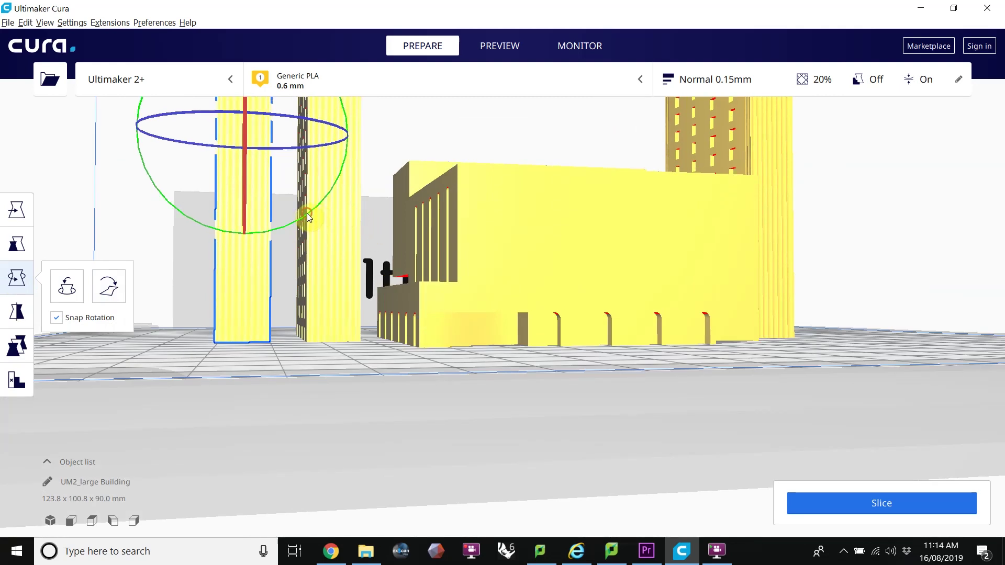
left_click_drag(307, 214, 329, 192)
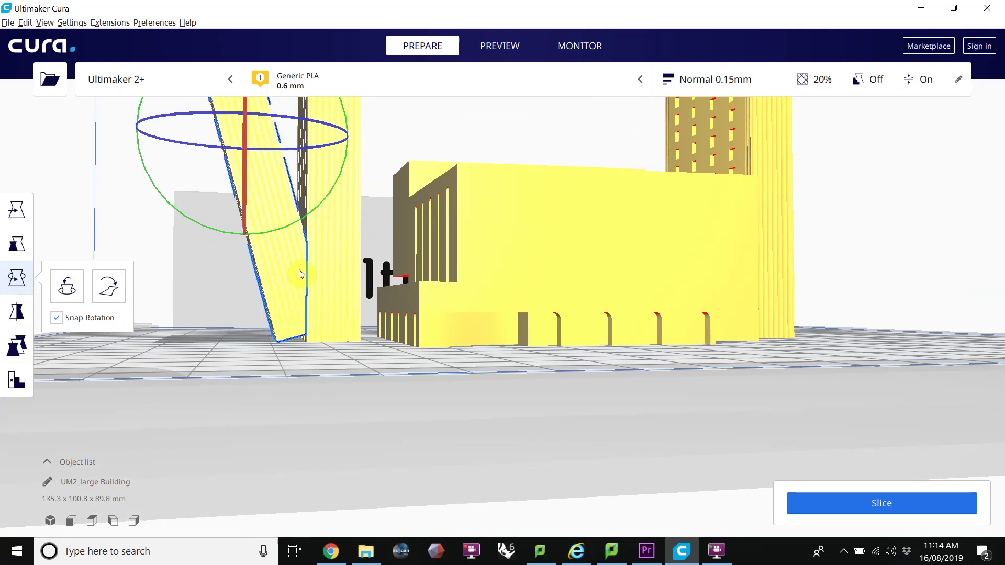
left_click(123, 297)
left_click(110, 286)
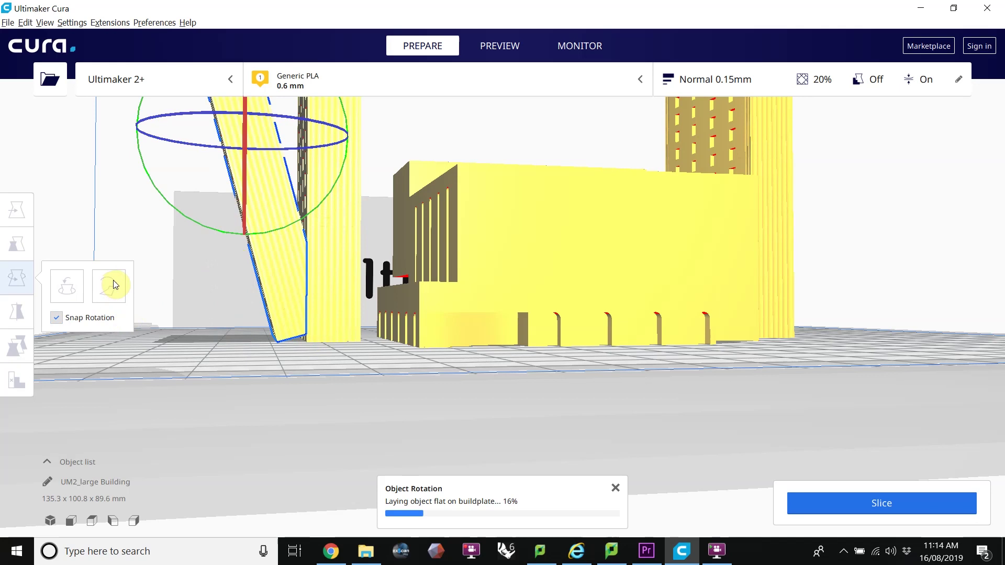
Spread the pieces apart with Edit > Arrange All Models and zoom out over the plate.
mouse_move(337, 322)
right_mouse_down()
mouse_move(557, 349)
mouse_move(508, 322)
mouse_move(497, 340)
right_mouse_up()
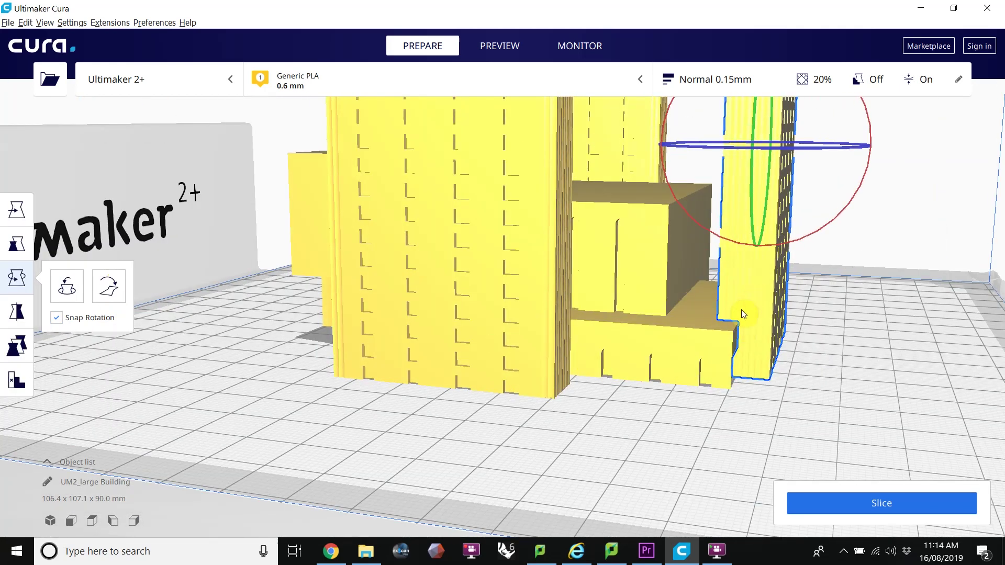
mouse_move(738, 350)
right_mouse_down()
mouse_move(683, 337)
mouse_move(696, 367)
right_mouse_up()
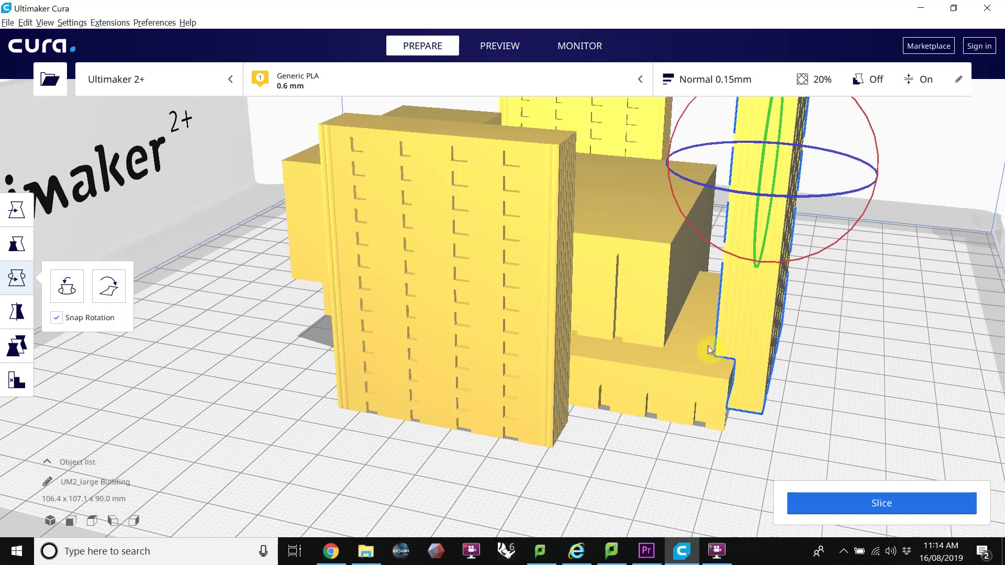
left_click(24, 23)
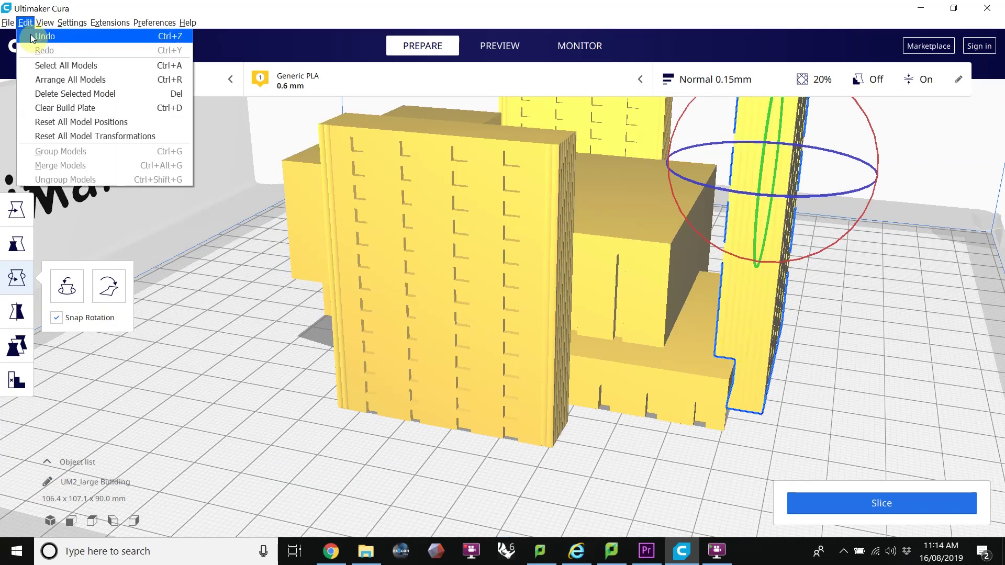
left_click(51, 80)
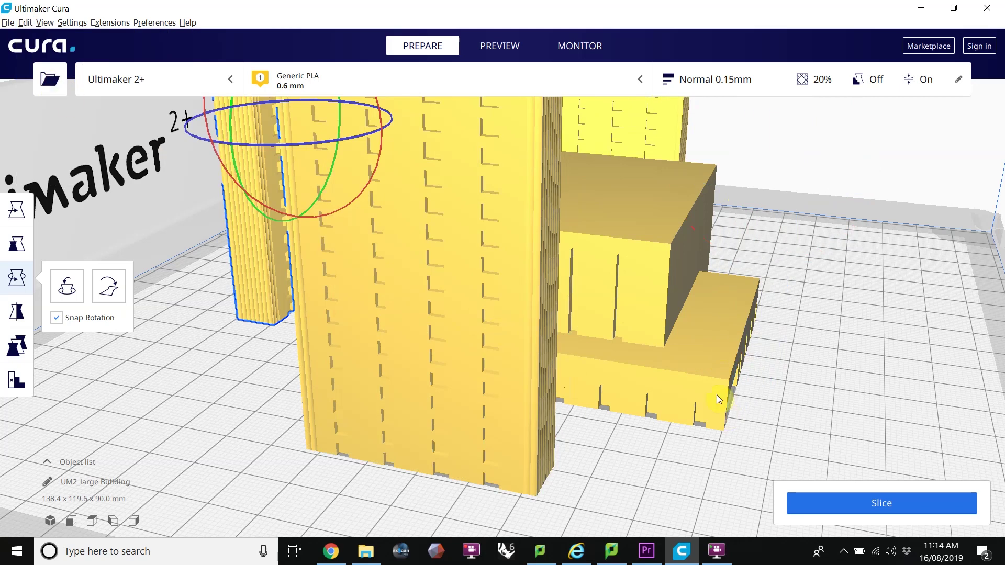
scroll(662, 366, "down", 10)
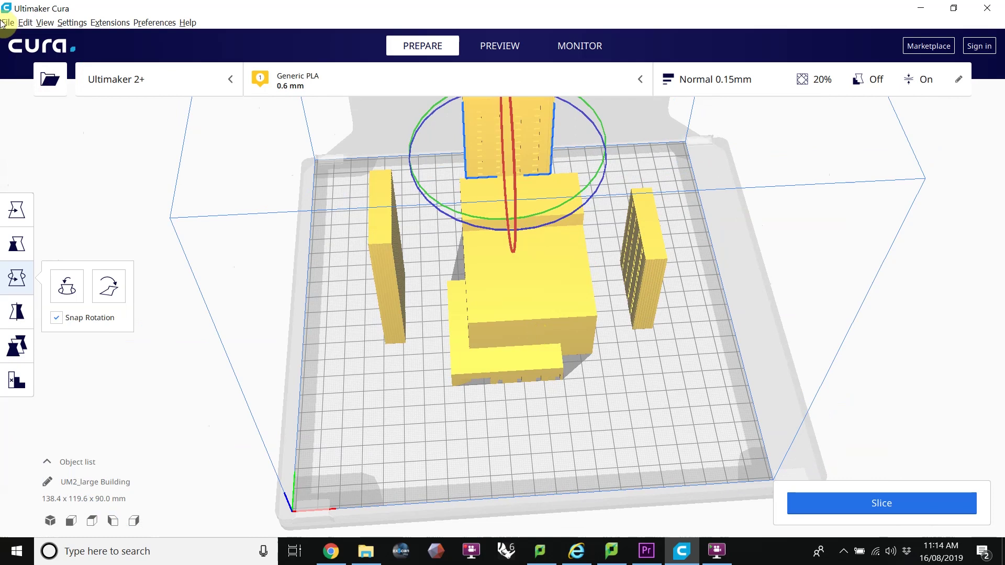
Run Arrange All Models again and orbit to inspect the spaced-out pieces.
left_click(21, 22)
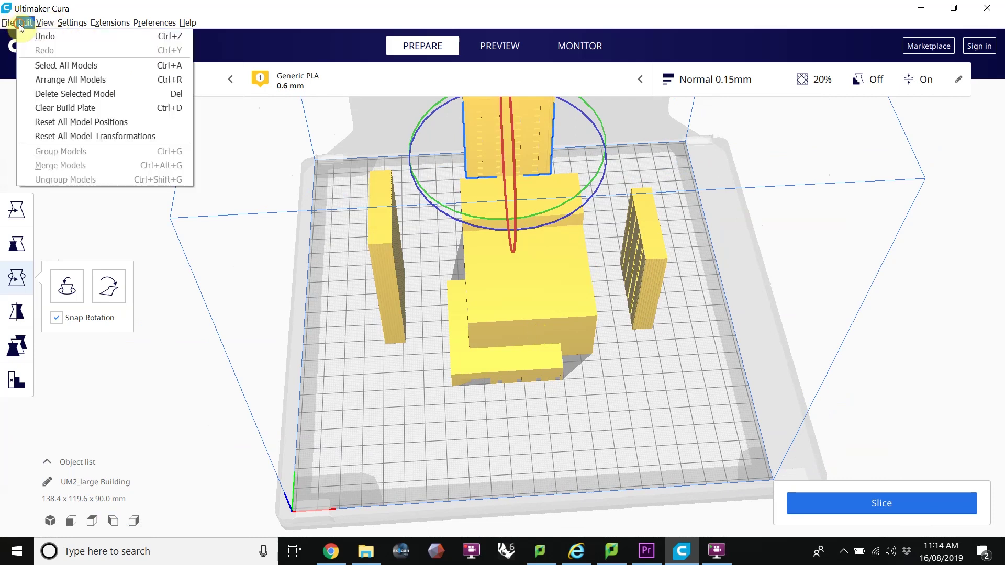
left_click(65, 78)
mouse_move(507, 306)
right_mouse_down()
mouse_move(577, 302)
mouse_move(526, 295)
mouse_move(496, 307)
right_mouse_up()
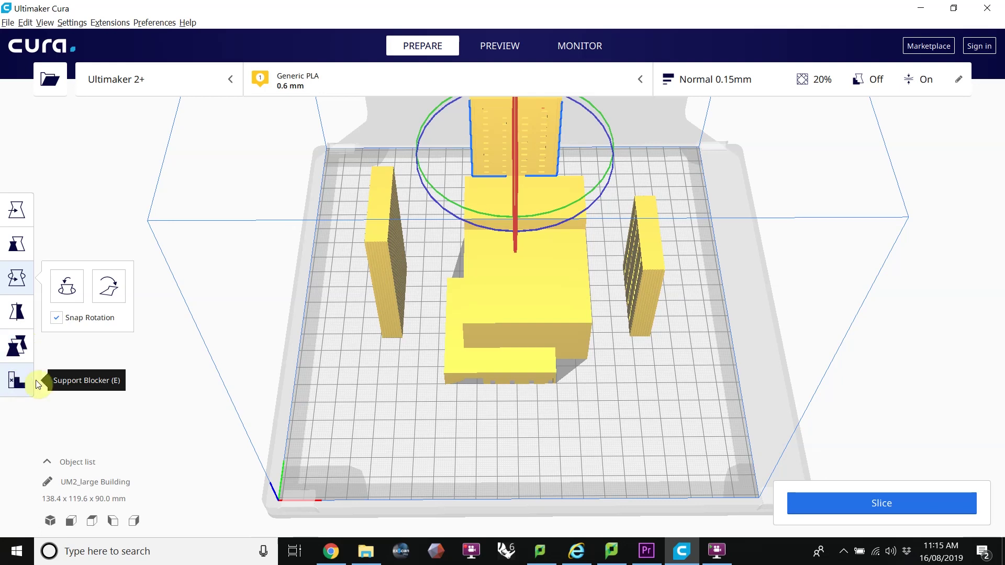
right_click_drag(418, 247, 449, 338)
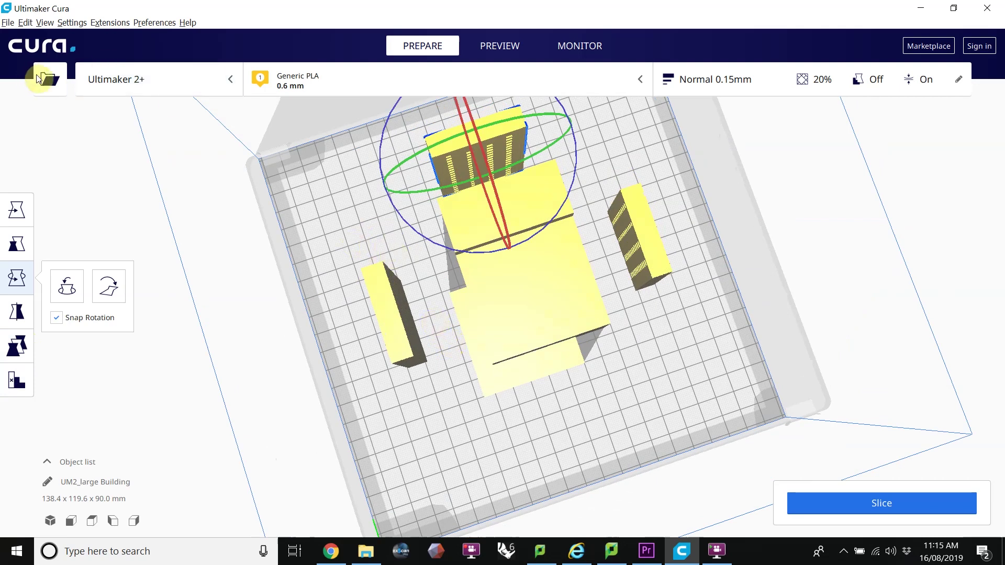
Confirm the printer is still Ultimaker 2+ and deselect the model.
left_click(173, 90)
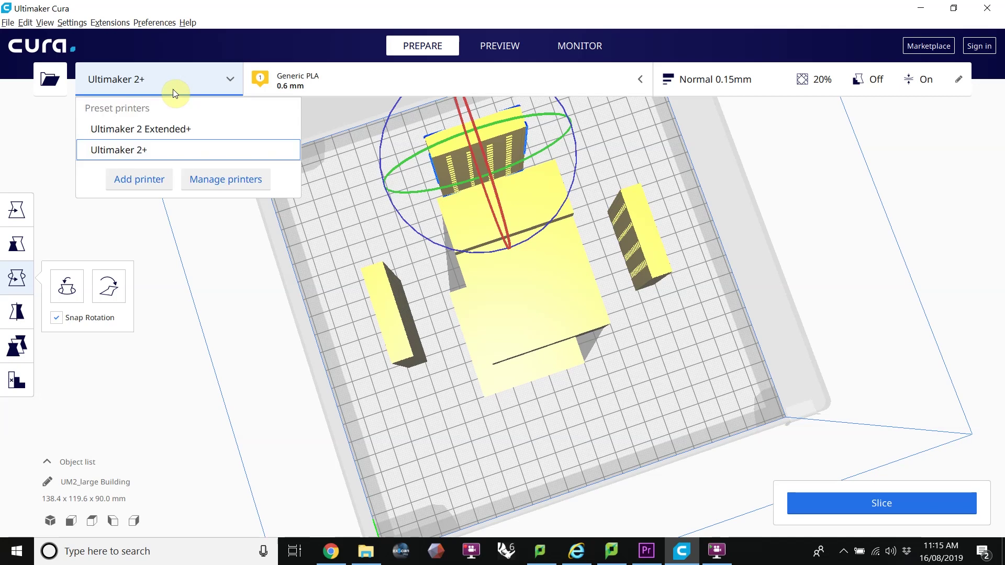
left_click(173, 90)
right_click_drag(315, 254, 377, 213)
scroll(330, 188, "down", 8)
scroll(482, 233, "up", 6)
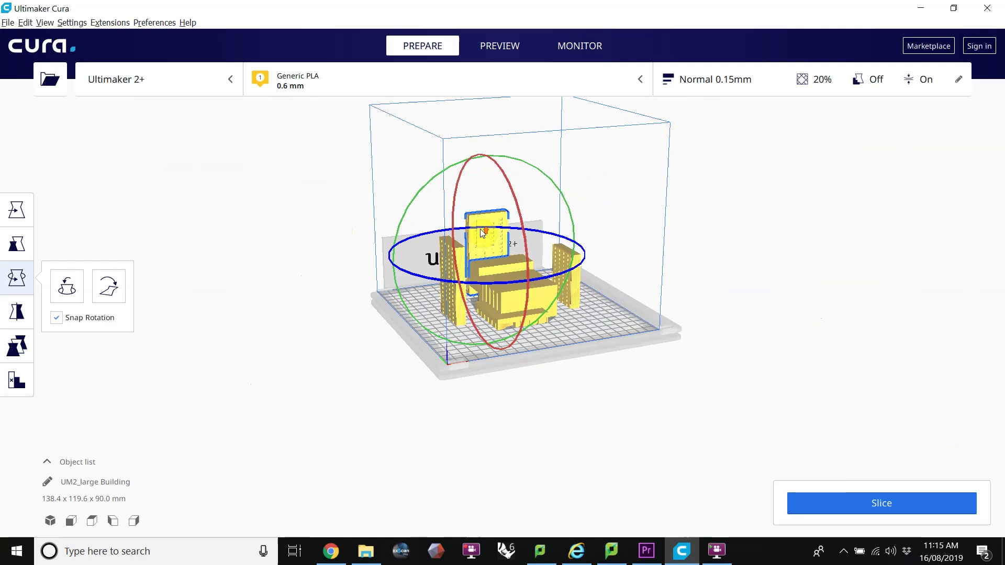
left_click(382, 127)
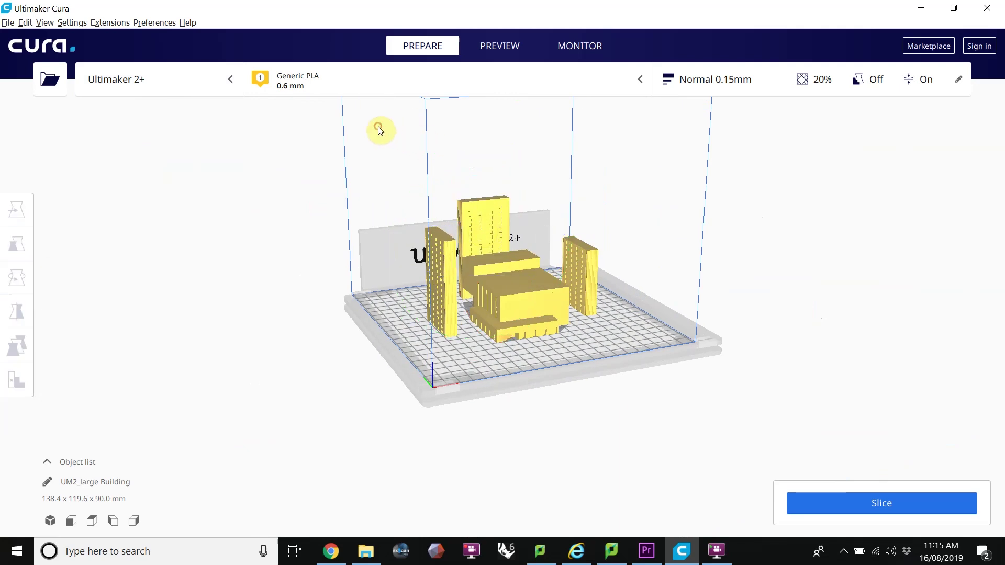
Check Generic PLA with the 0.6 mm nozzle, then orbit around the arranged pieces.
left_click(394, 84)
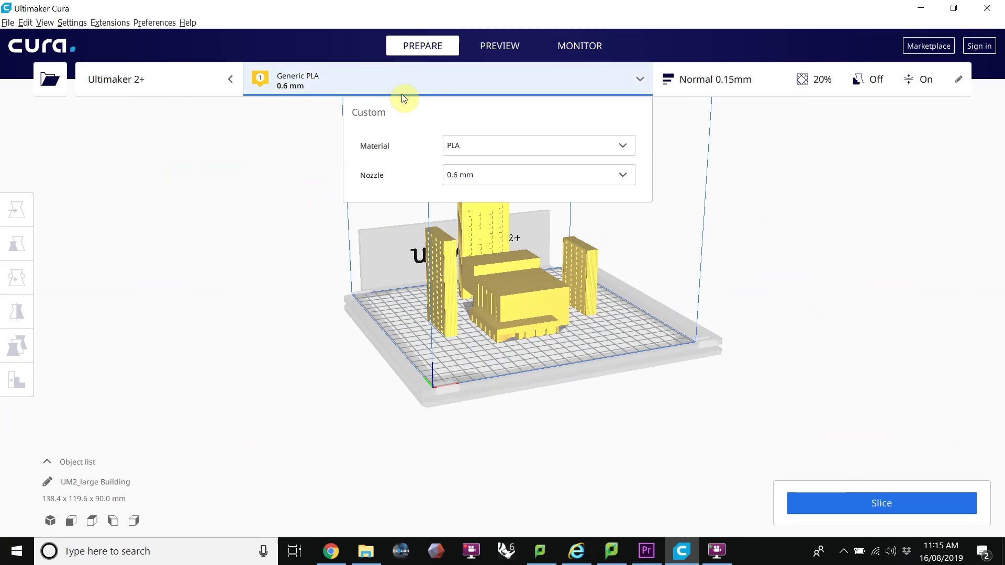
left_click(397, 78)
right_click_drag(429, 173, 564, 299)
scroll(564, 297, "up", 6)
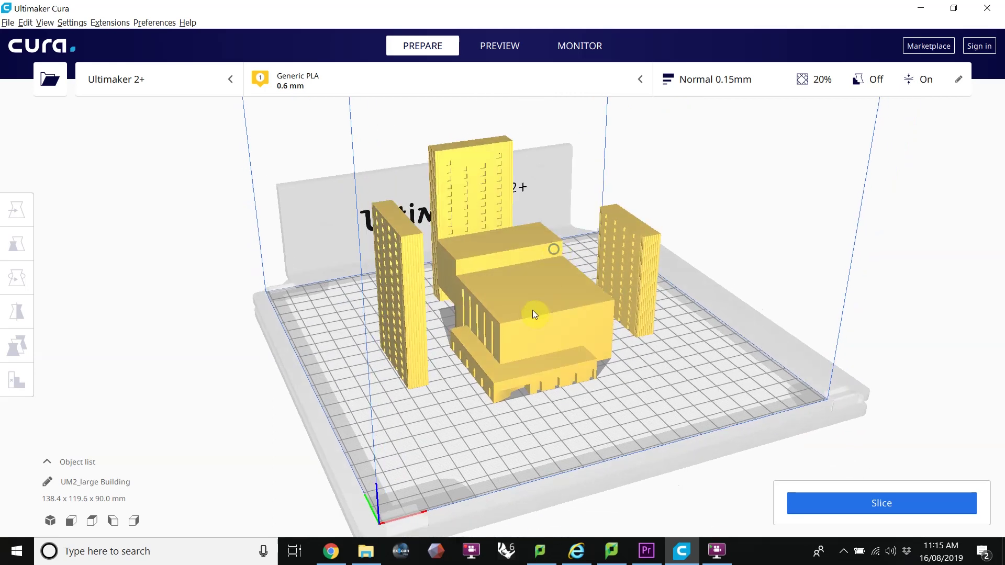
right_click_drag(545, 356, 471, 340)
right_click_drag(352, 334, 473, 344)
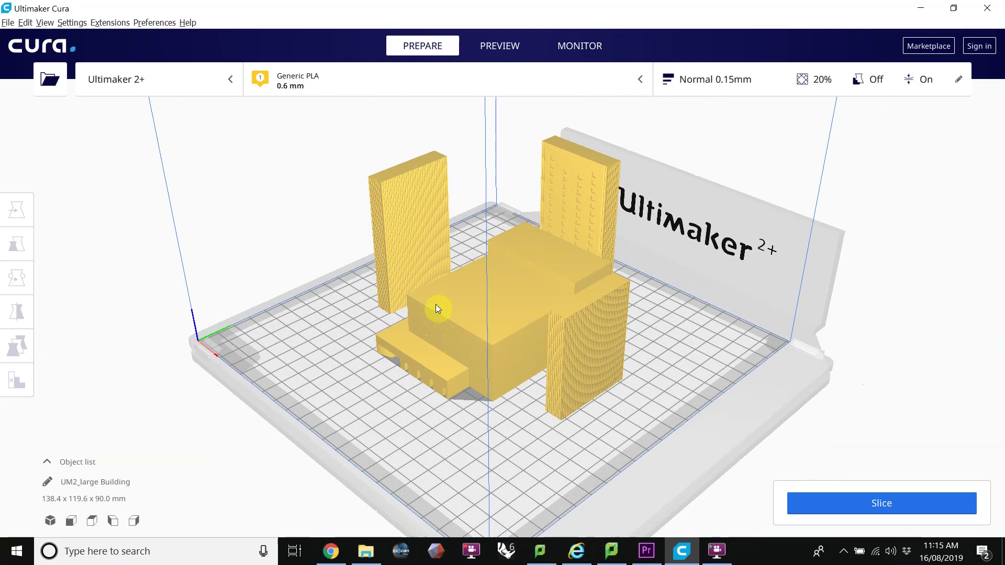
Choose the N06_044LayerH profile (0.44 mm layers) in the Custom print settings.
left_click(765, 87)
left_click(736, 354)
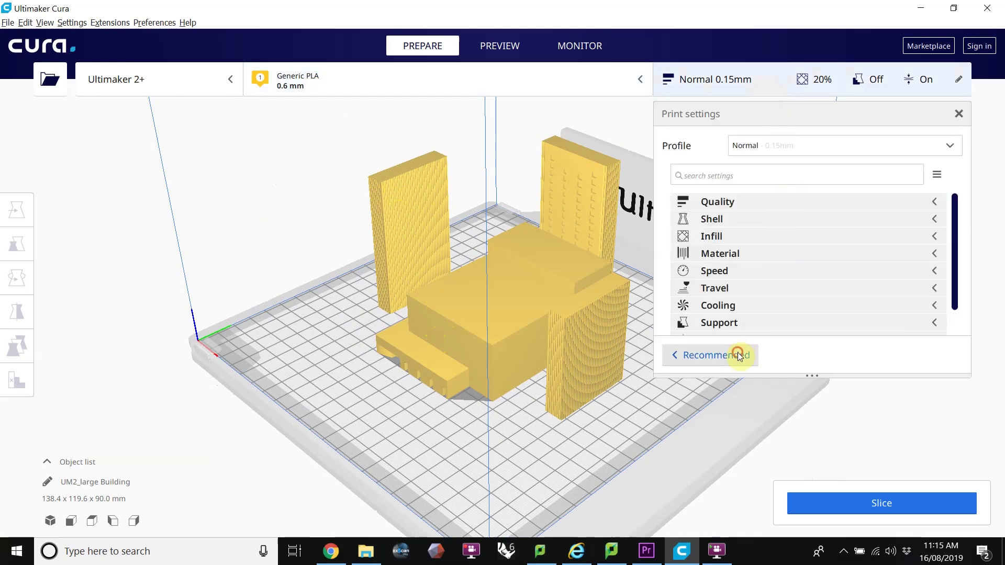
left_click(915, 311)
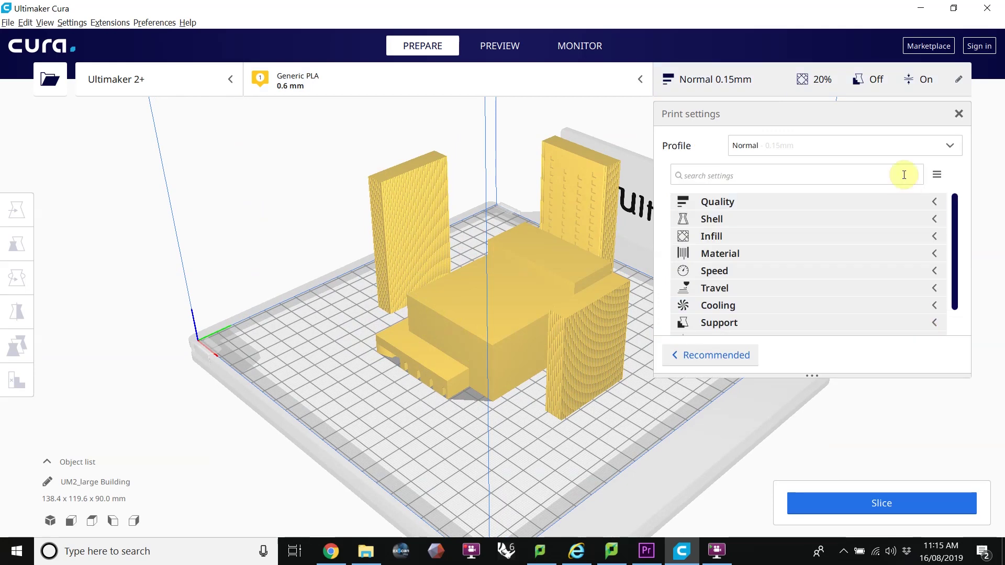
left_click(950, 147)
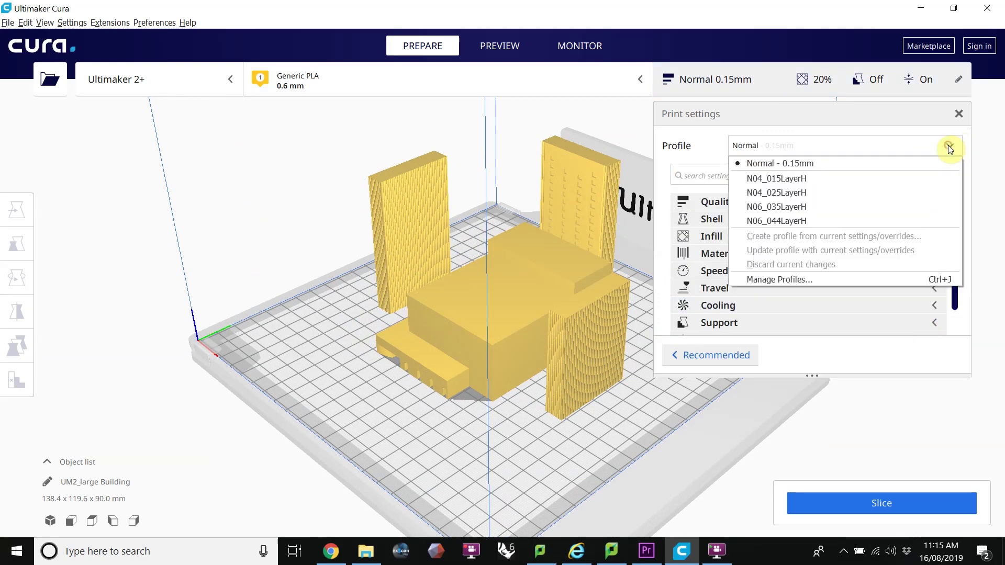
left_click(828, 222)
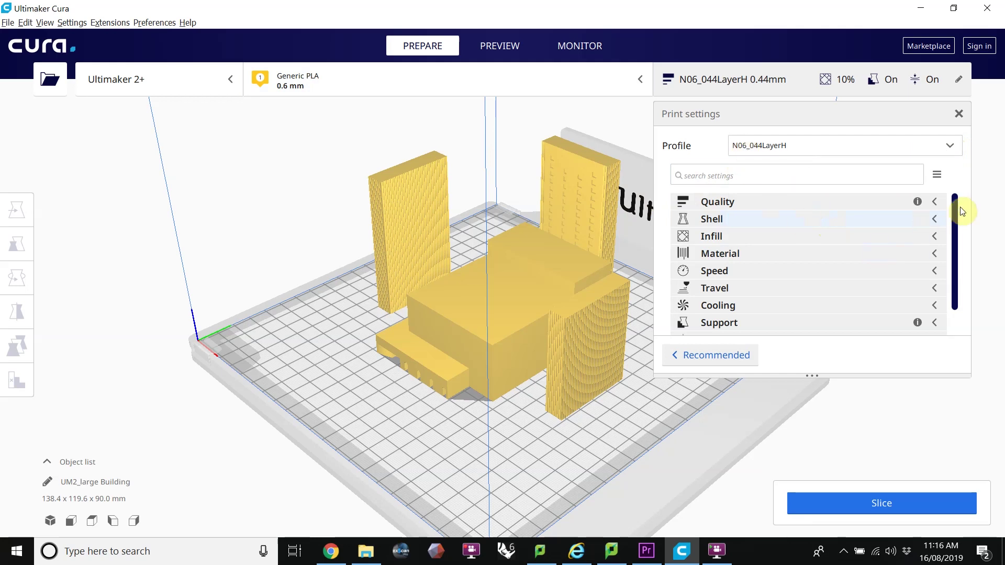
Check the Quality and Support settings, then slice the building (2 h 48 min, 106 g).
mouse_move(953, 212)
left_mouse_down()
mouse_move(951, 253)
mouse_move(947, 194)
left_mouse_up()
left_click(936, 202)
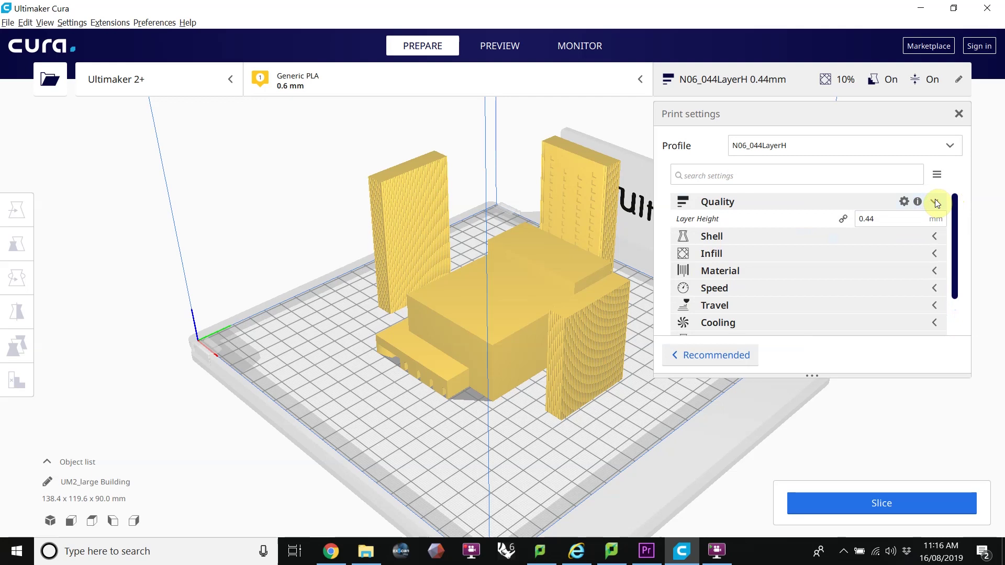
left_click(936, 202)
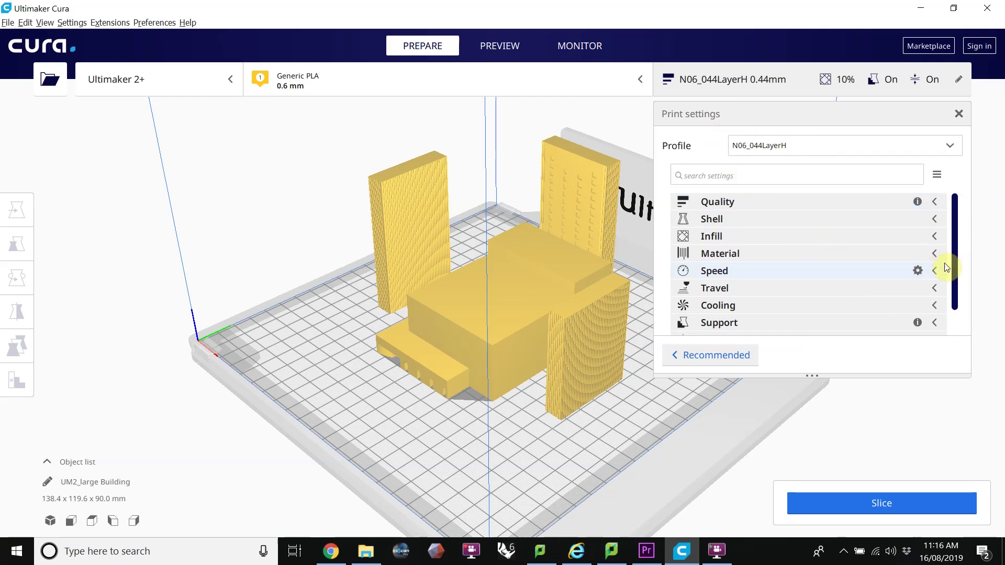
left_click(933, 323)
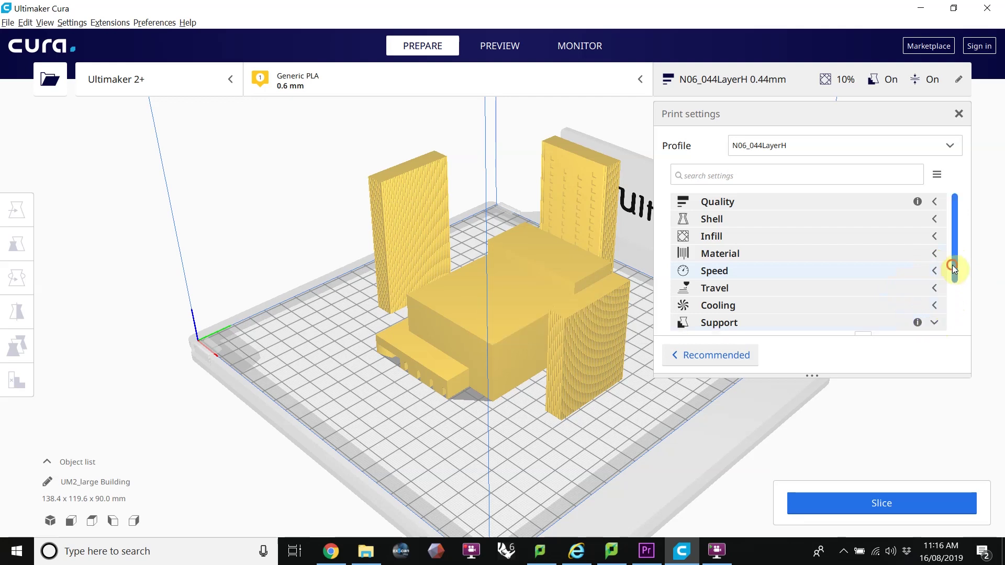
scroll(950, 267, "down", 2)
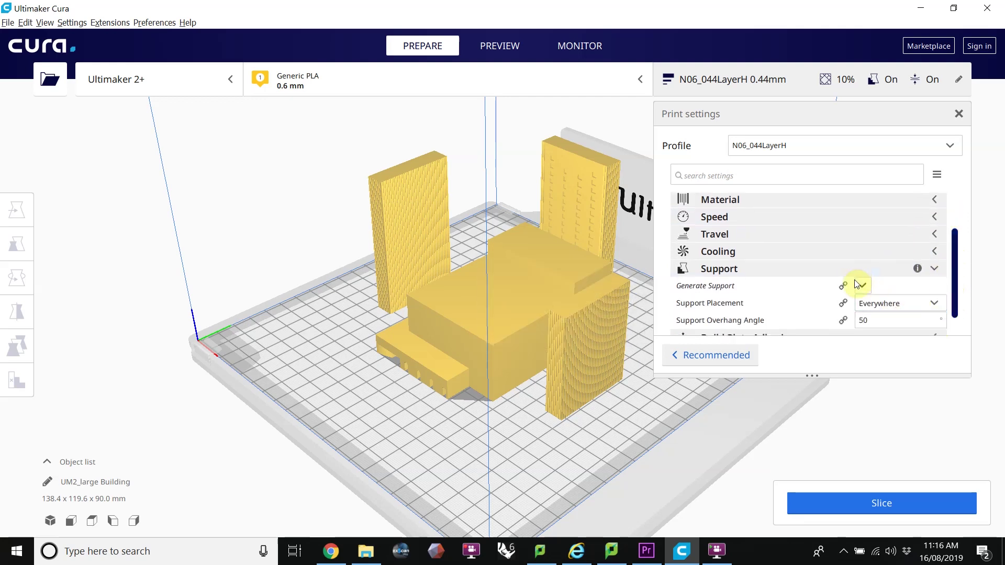
left_click(934, 267)
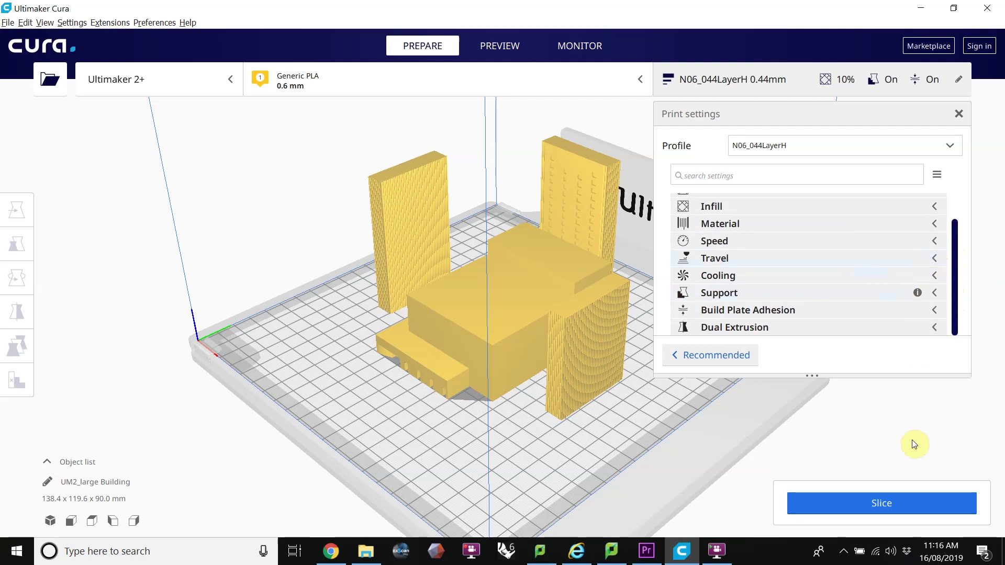
left_click(900, 507)
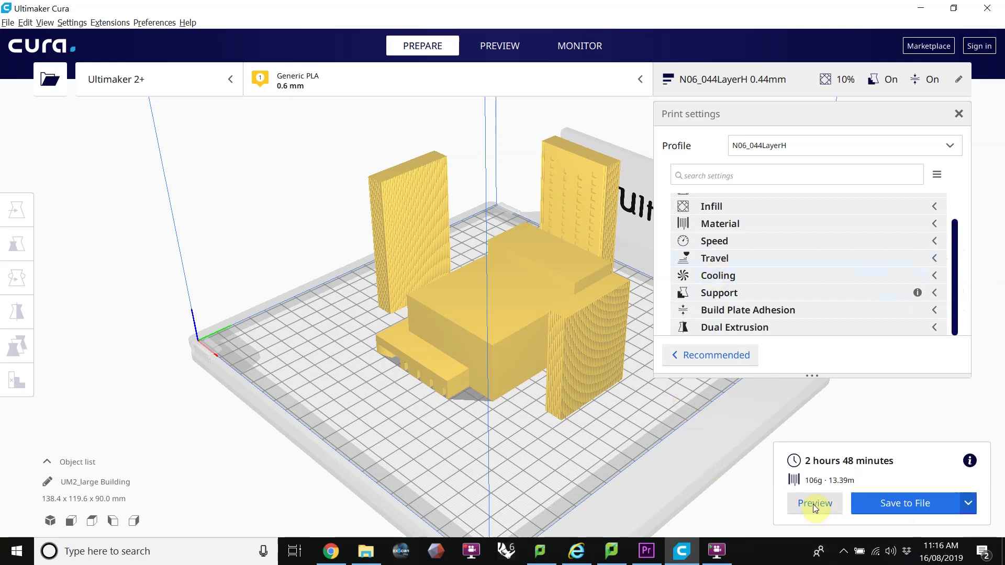
Open the layer Preview and orbit and zoom over the toolpaths, brims and support.
left_click(504, 45)
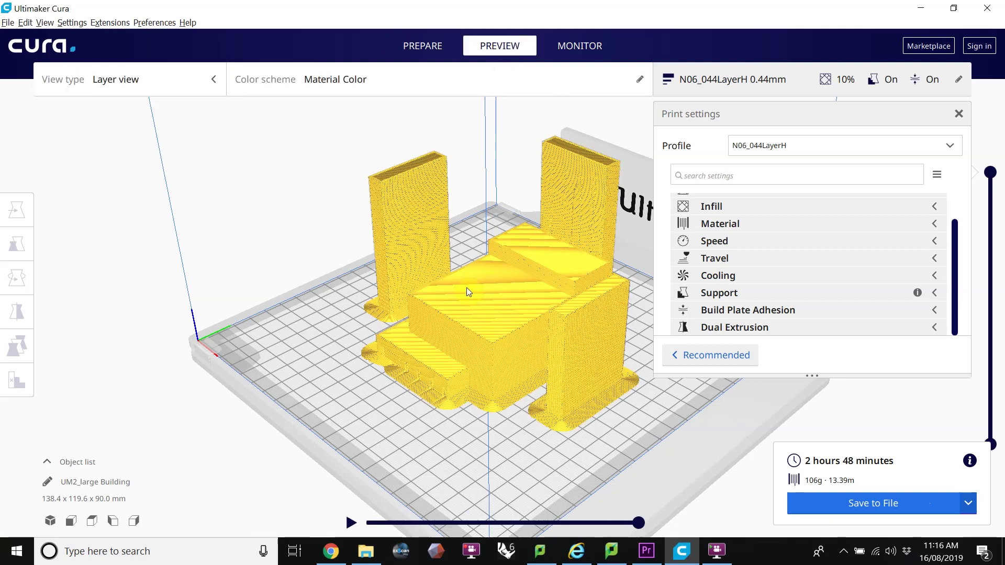
right_click_drag(534, 302, 552, 315)
scroll(552, 315, "up", 2)
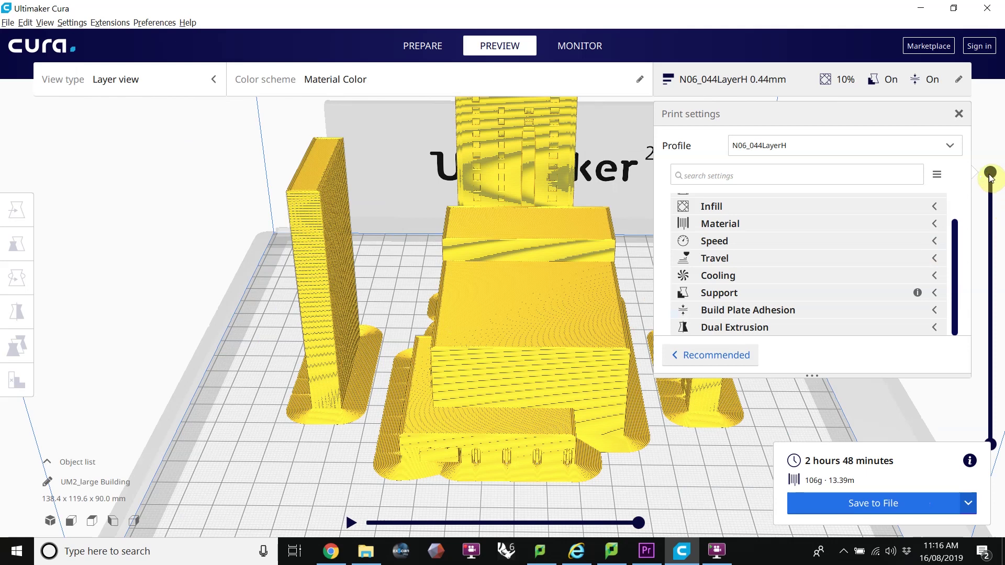
mouse_move(990, 172)
left_mouse_down()
mouse_move(994, 424)
mouse_move(990, 170)
left_mouse_up()
Set the layer preview colour scheme to Line Type.
left_click(480, 77)
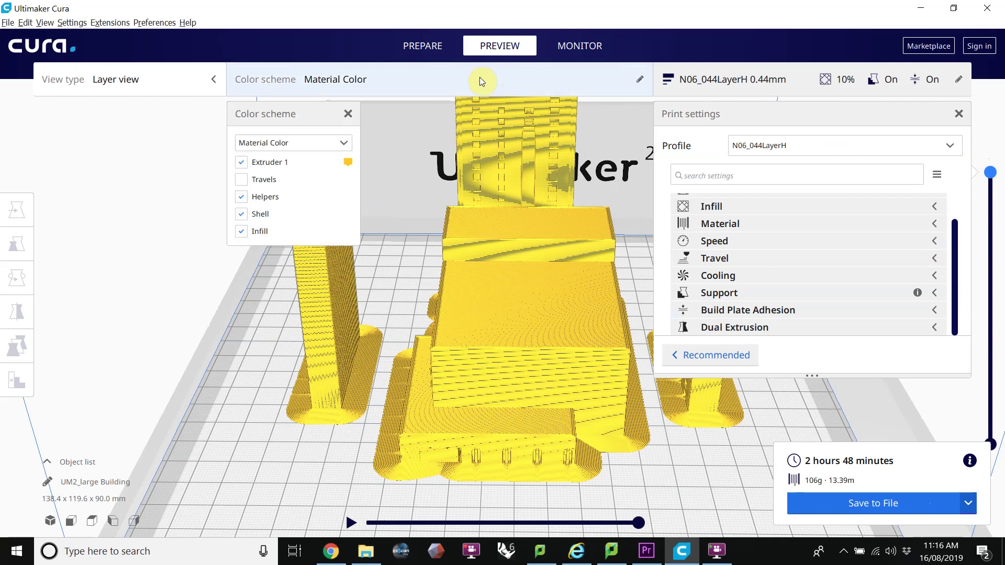
left_click(343, 143)
left_click(319, 170)
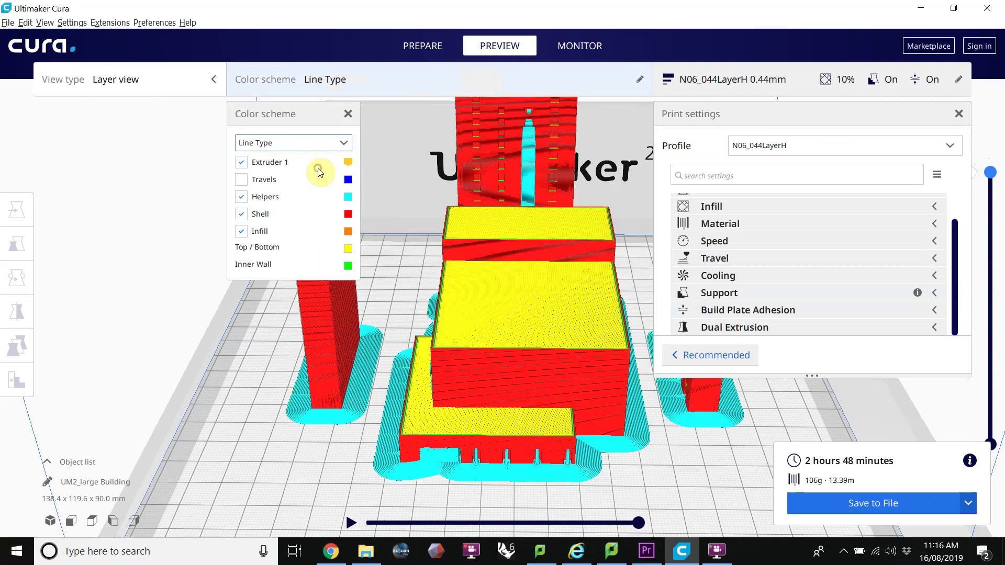
Inspect the building from above, then show the output options, including 3DPrinterOS upload.
right_click_drag(594, 244, 470, 203)
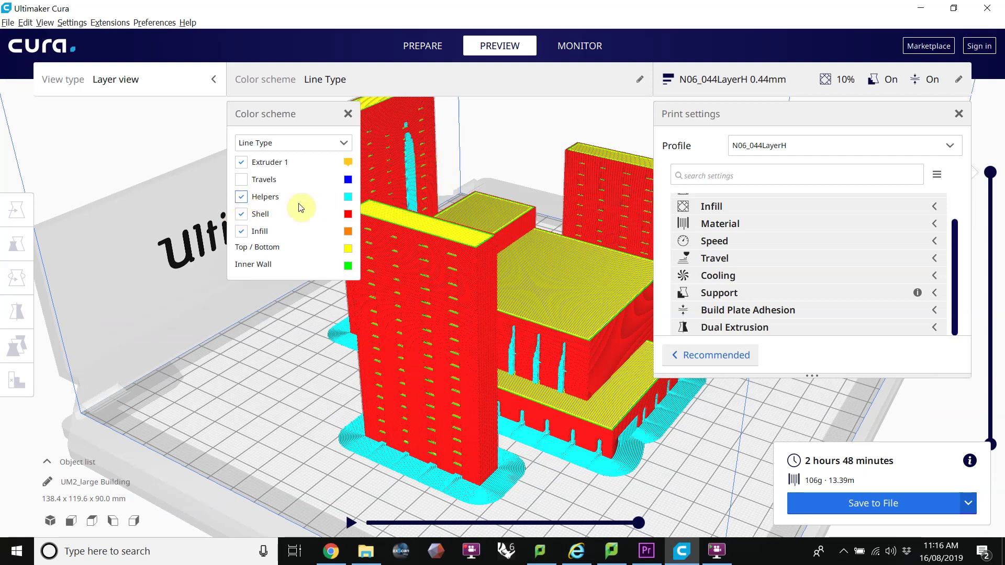
right_click_drag(607, 322, 372, 460)
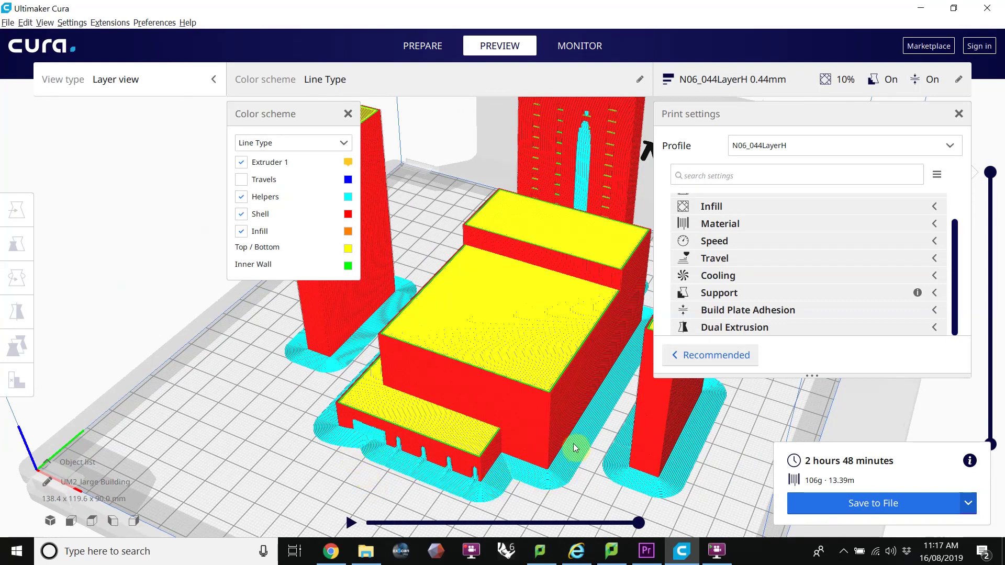
right_click_drag(566, 426, 687, 397)
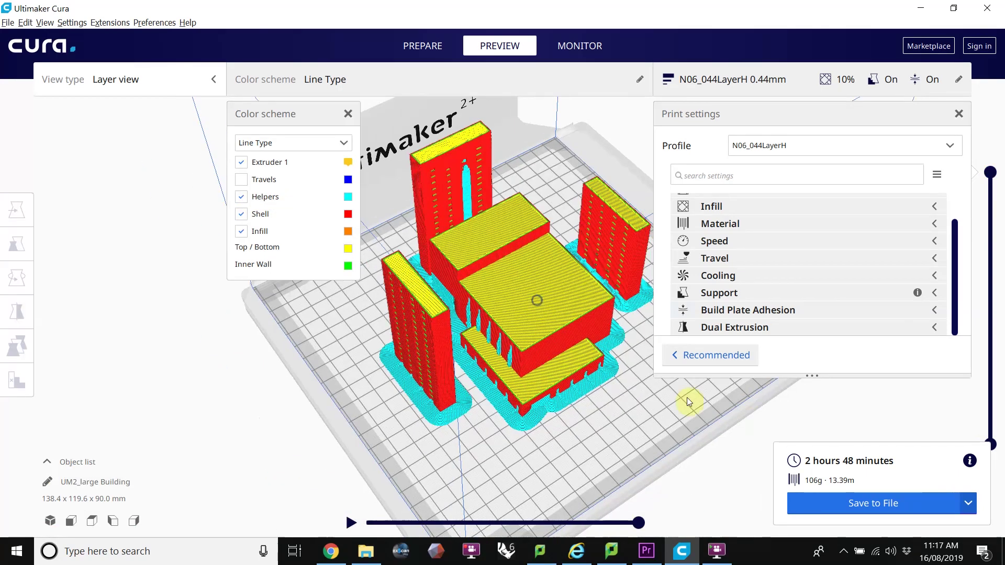
left_click(968, 506)
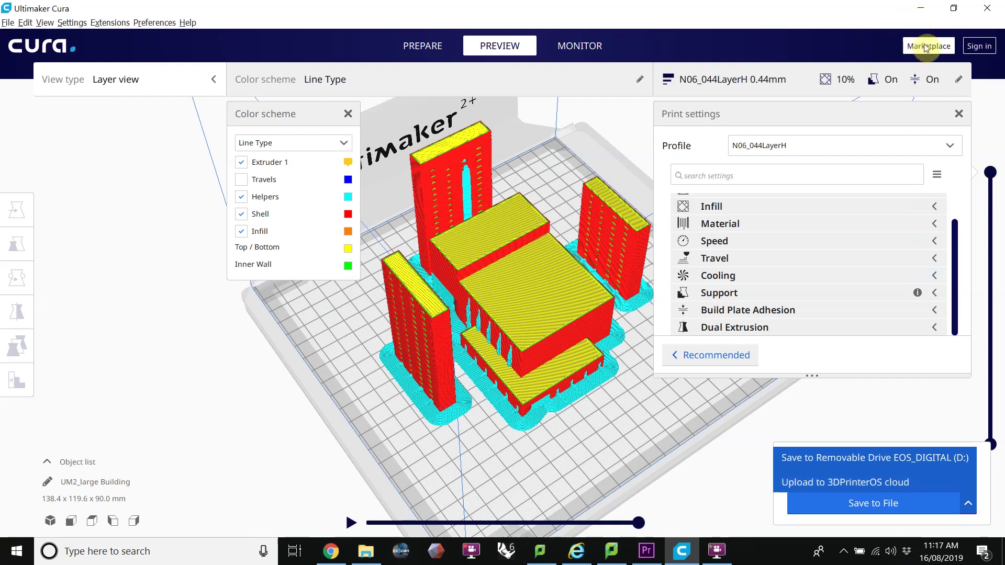
Open the Save to File dialog in the 3dprint folder, proposing UM2_large Building.gcode.
left_click(970, 505)
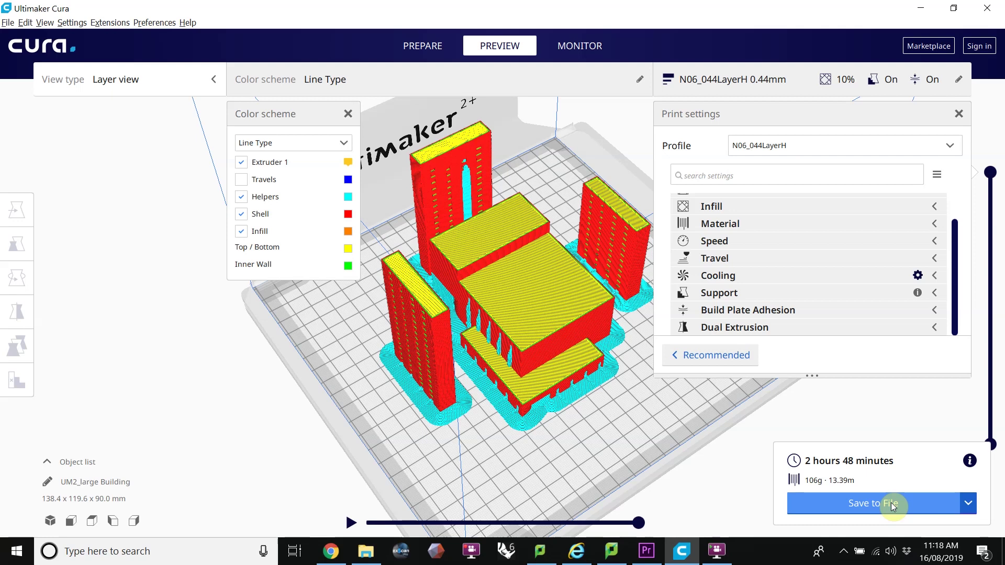
left_click(891, 503)
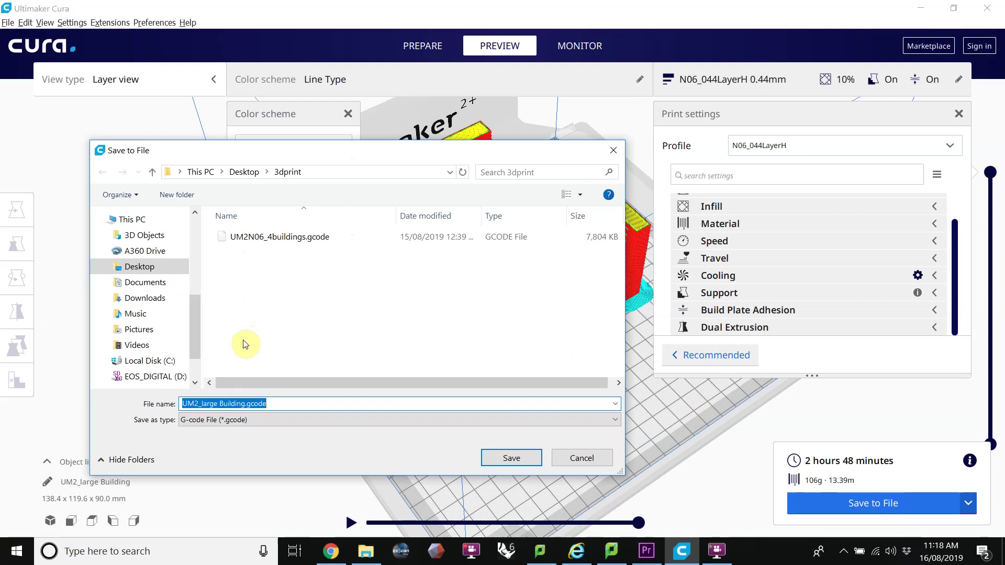
Insert N06 after UM2 and save as UM2N06_large Building.gcode.
left_click(246, 405)
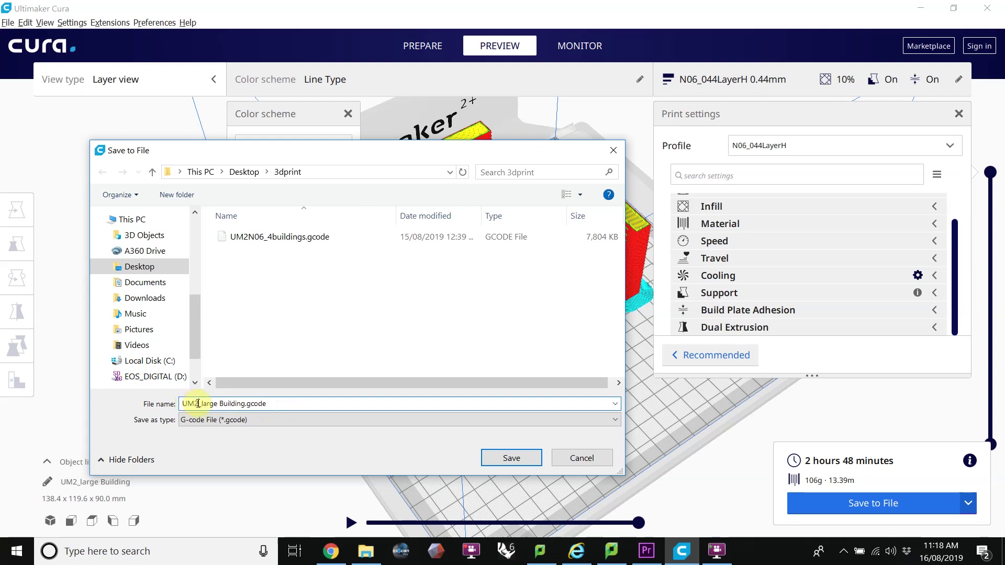
left_click(198, 404)
type("N")
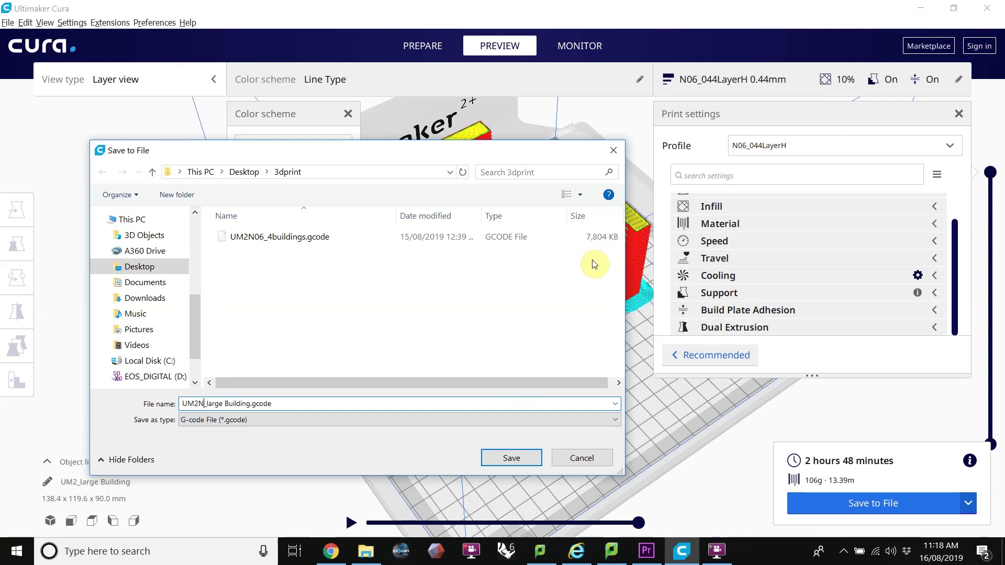
type("06")
left_click(501, 459)
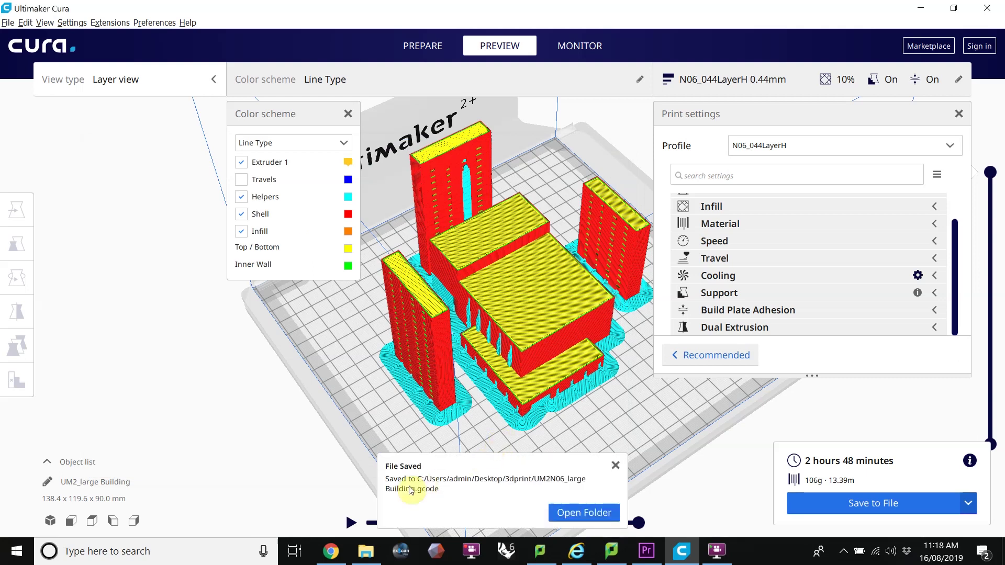
In 3DPrinterOS, begin an upload in Project mode into a new project named Studio3.
left_click(331, 553)
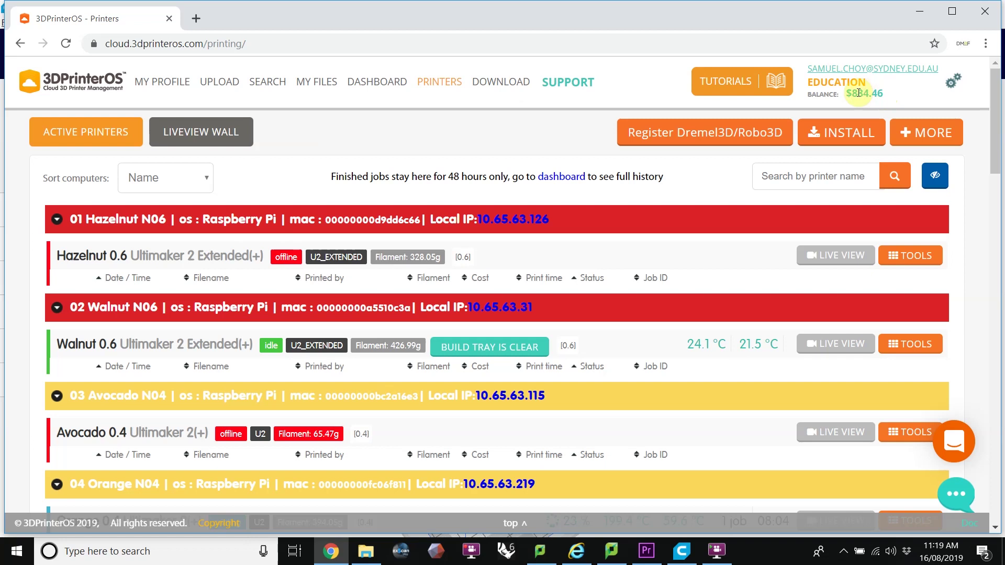
left_click(220, 87)
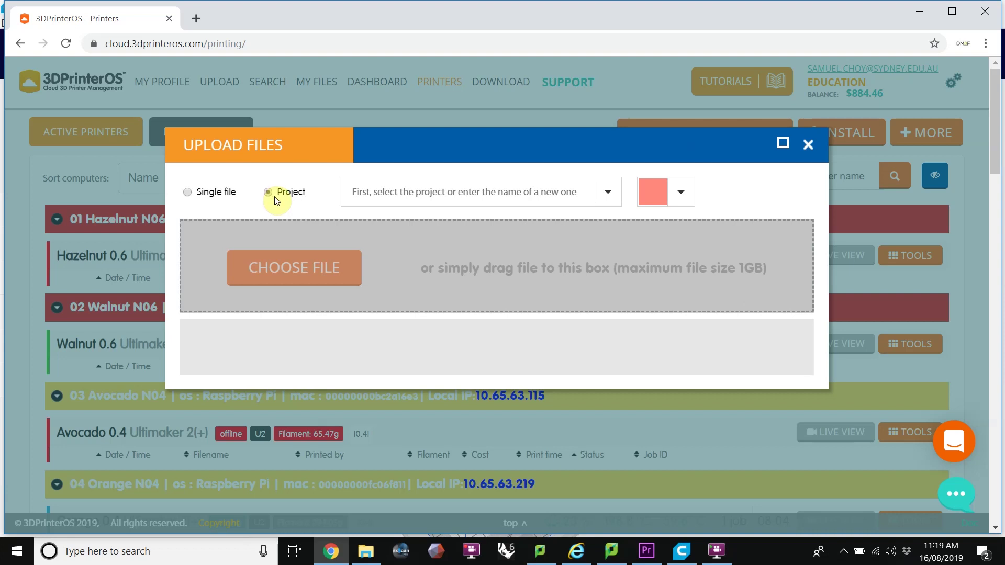
left_click(365, 194)
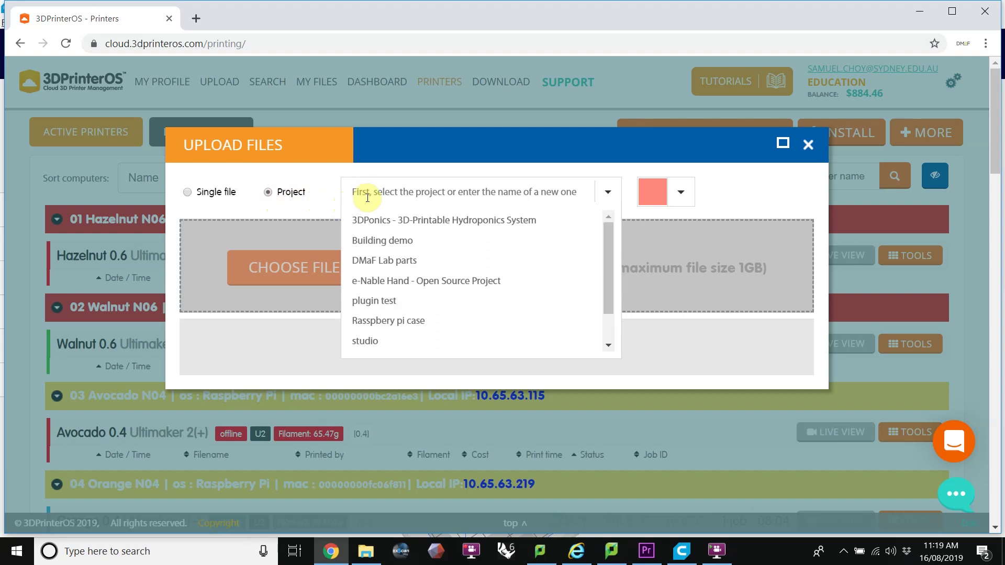
type("Stud")
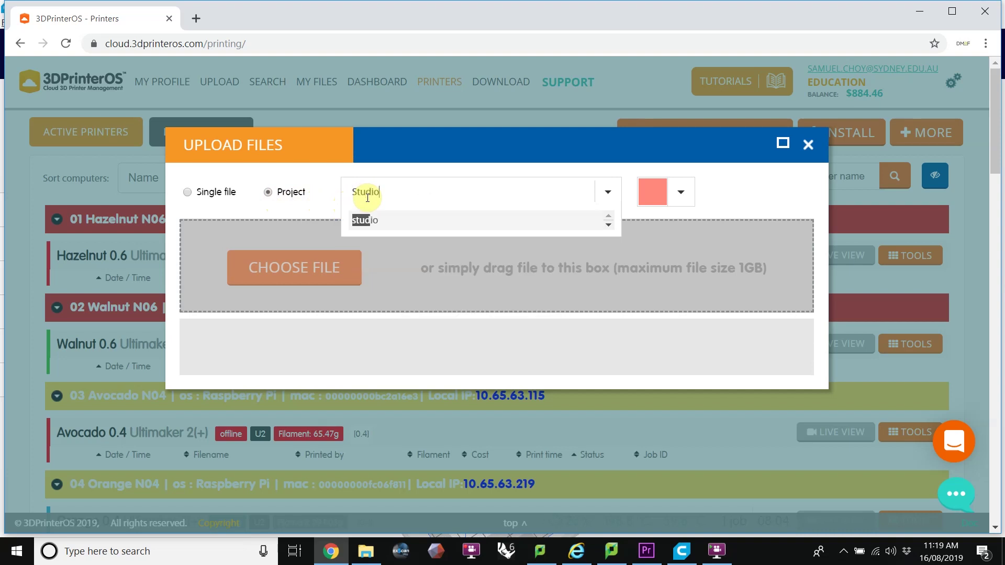
type("io")
key("Return")
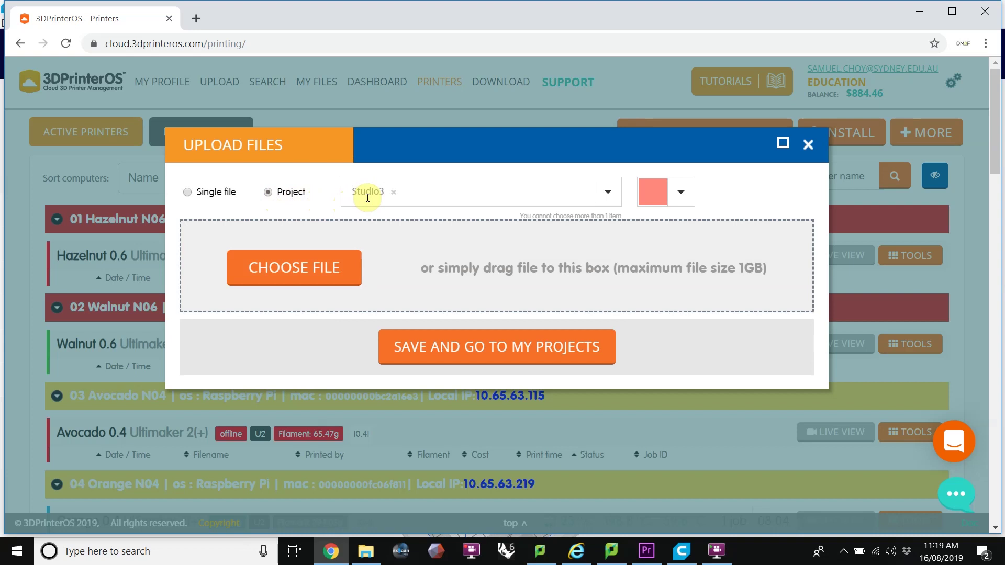
Upload UM2N06_large Building.gcode from the 3dprint folder into Studio3.
left_click(319, 271)
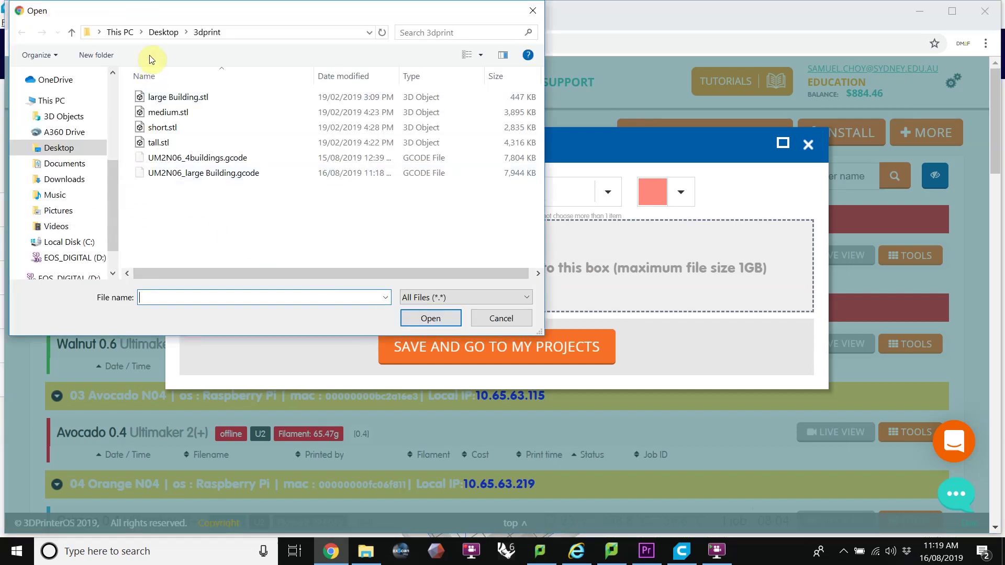
left_click(161, 176)
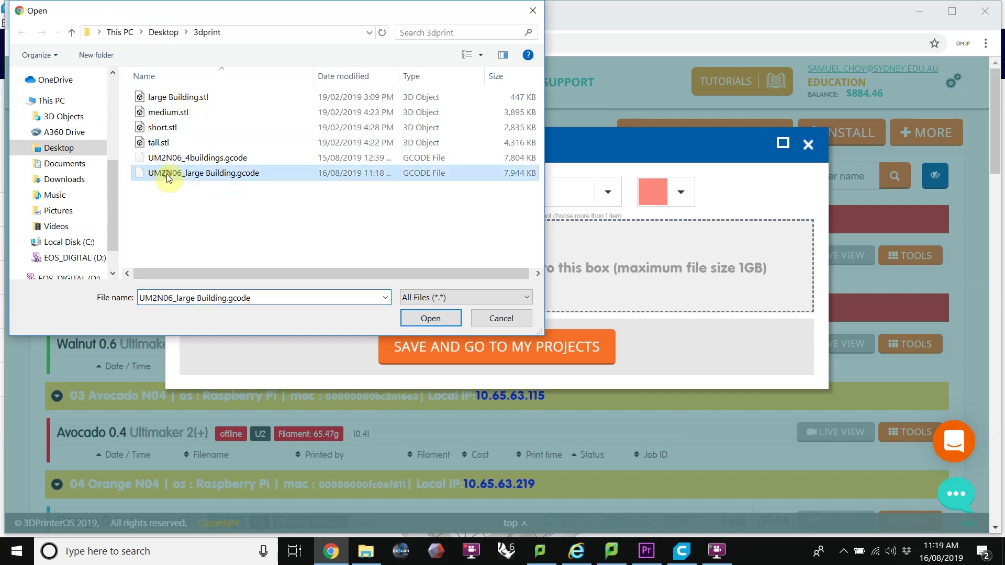
left_click(412, 318)
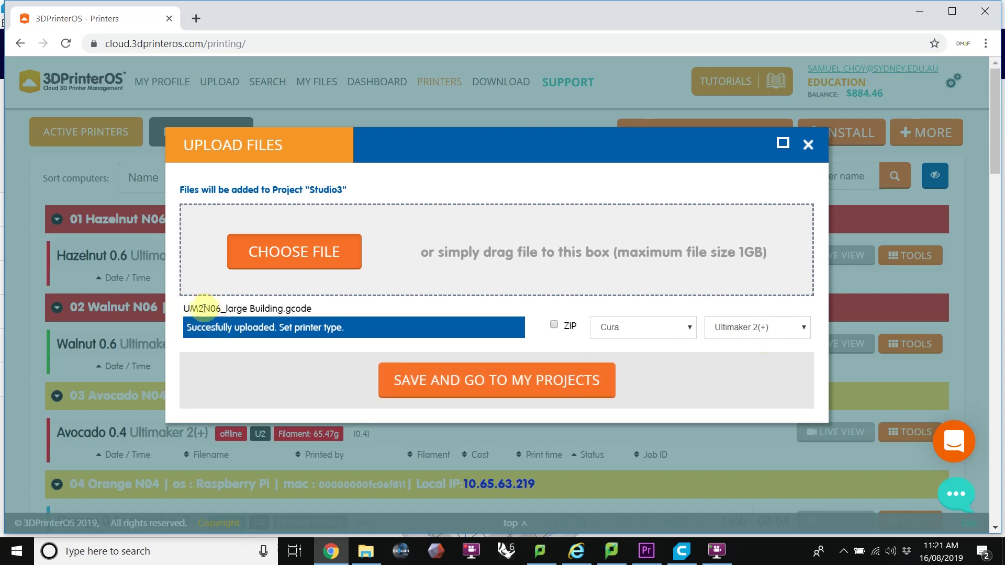
Leave the printer type as Ultimaker 2(+) and save the upload to My Projects.
left_click(765, 329)
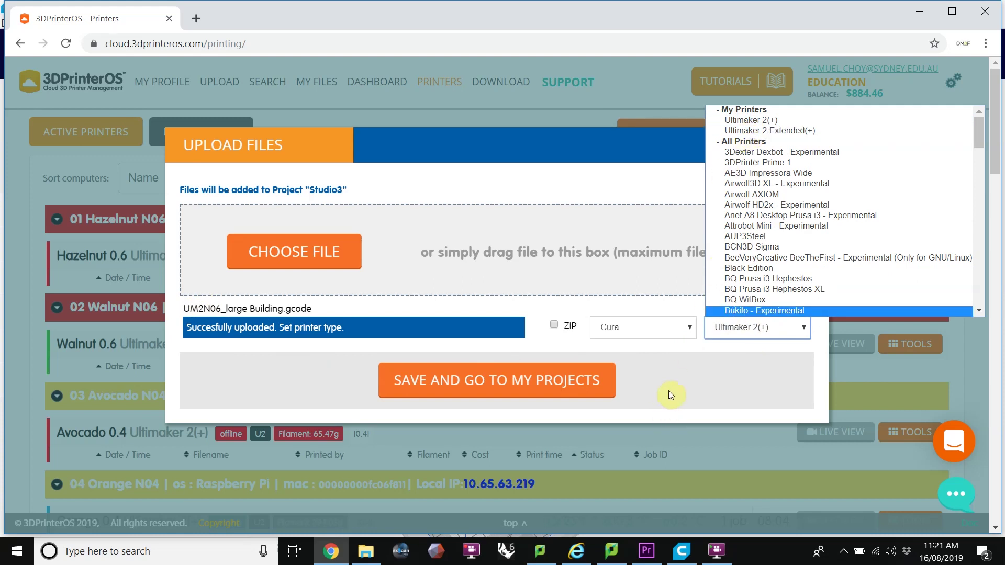
key("Down")
key("Down")
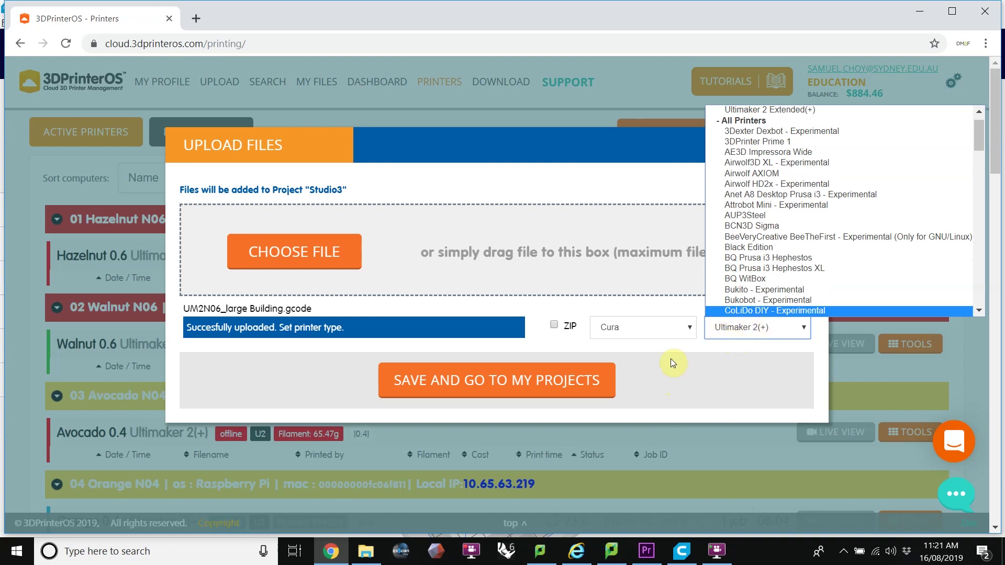
left_click(643, 373)
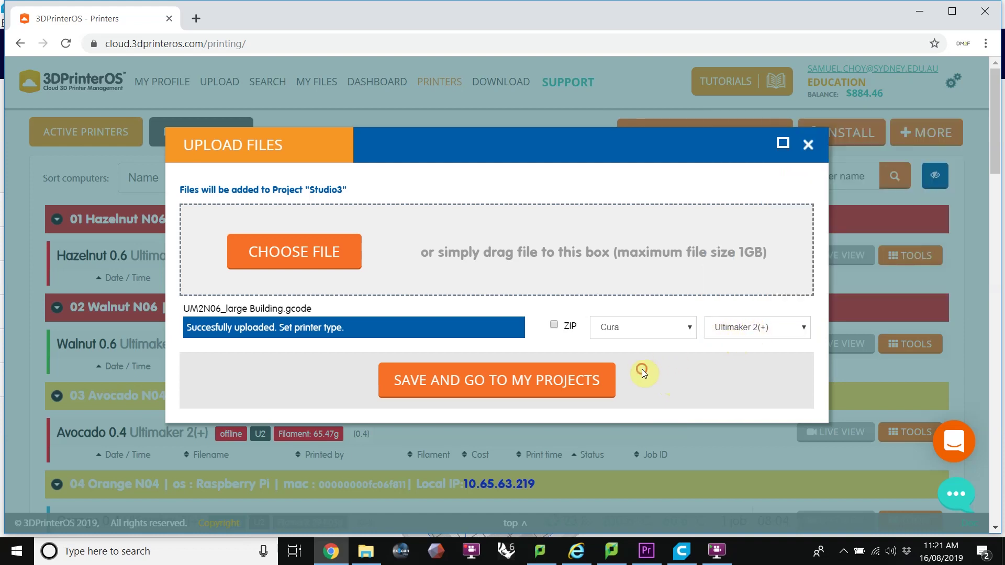
left_click(481, 384)
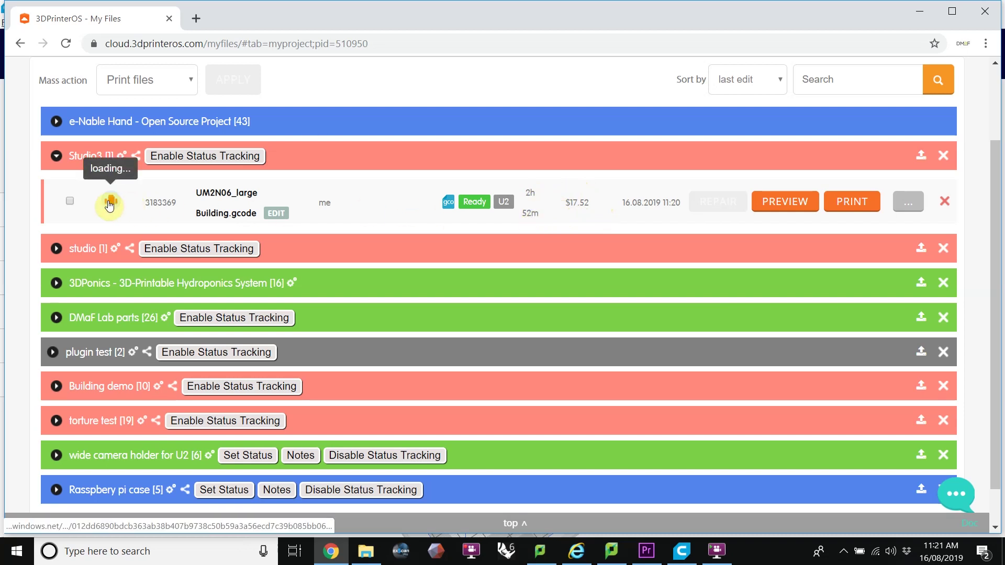
Start printing UM2N06_large Building.gcode to bring up the Select a Printer dialog.
mouse_move(109, 205)
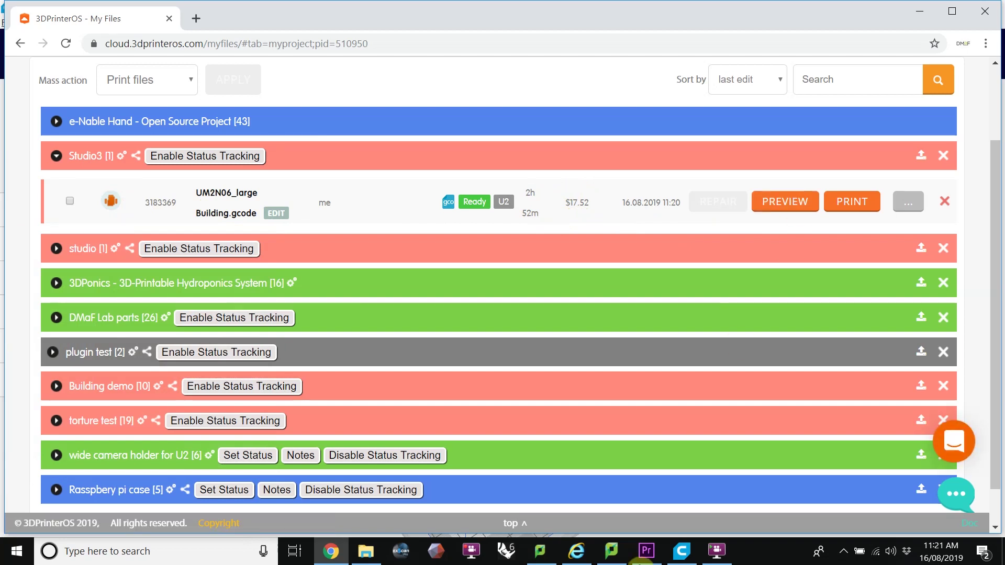
left_click(682, 550)
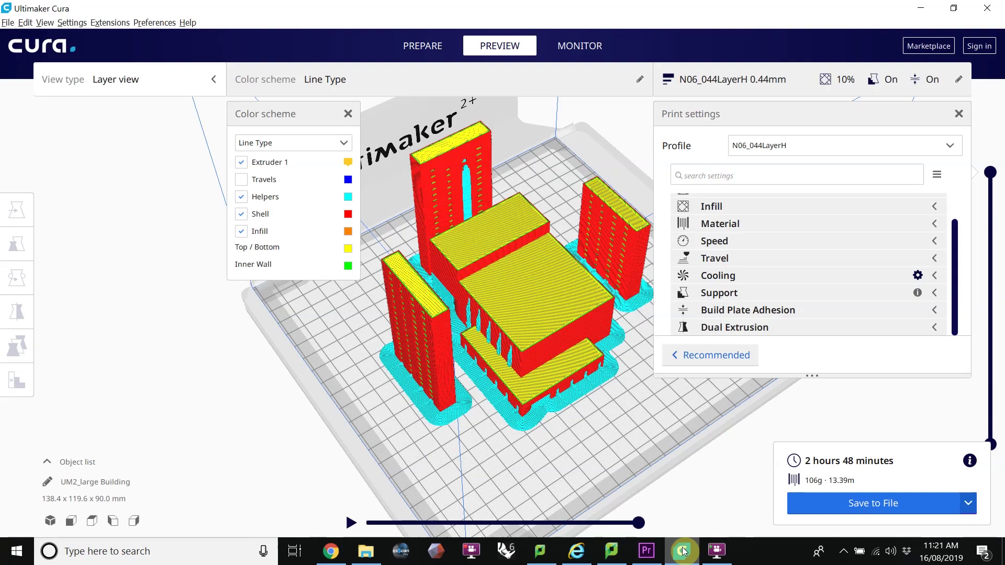
left_click(330, 550)
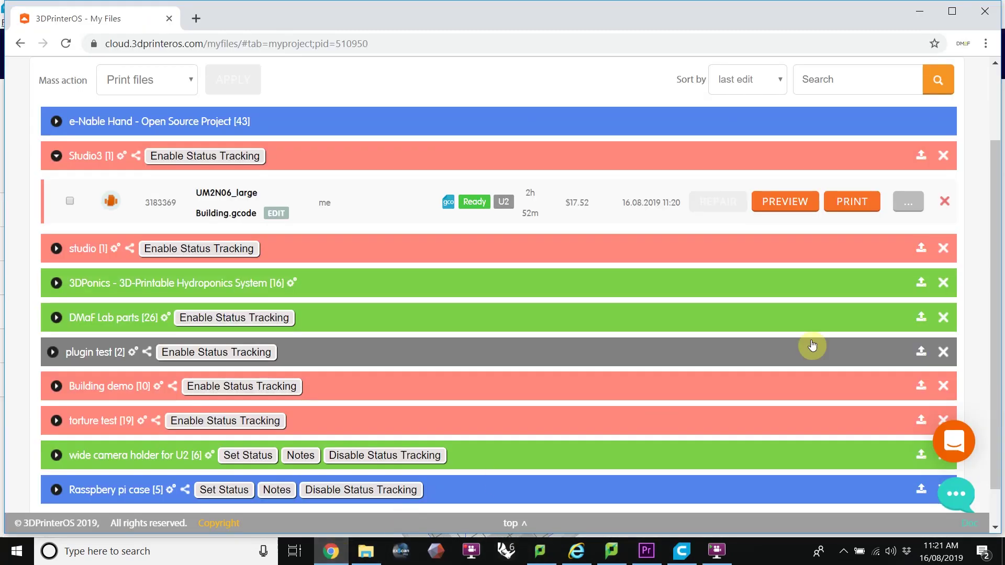
left_click(853, 204)
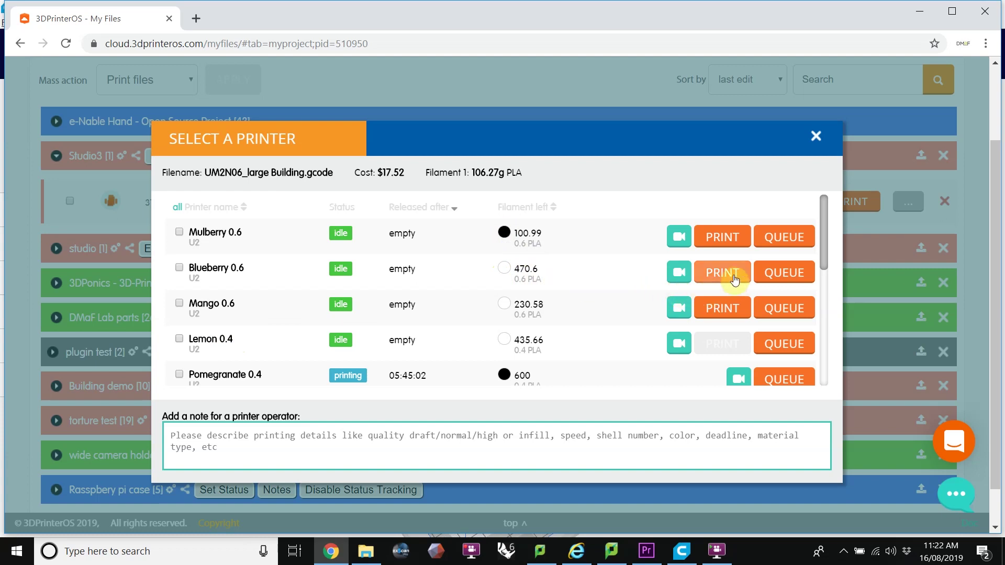
Check Blueberry 0.6's live camera, then print the building on Blueberry 0.6.
left_click(676, 272)
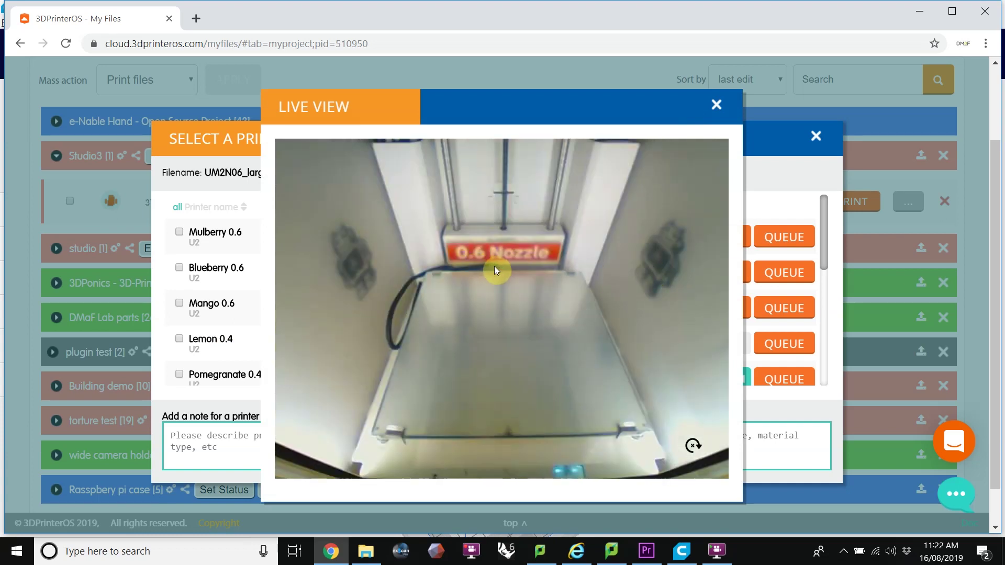
left_click(715, 107)
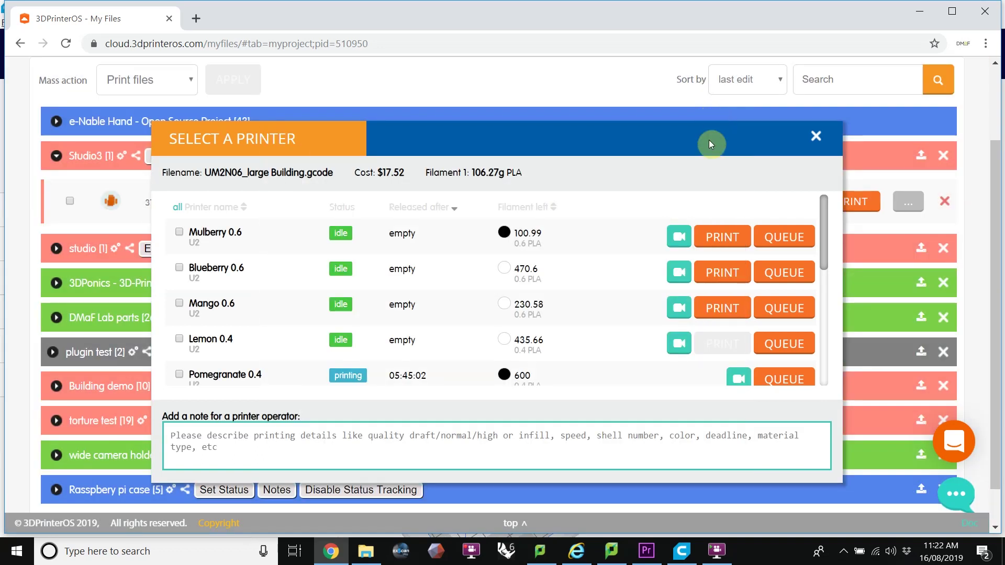
left_click(723, 273)
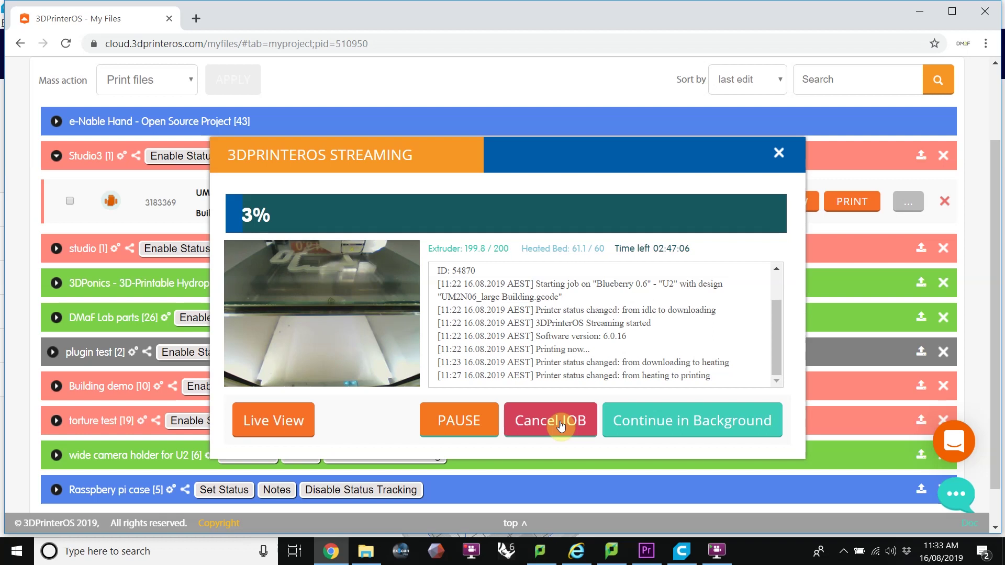
Let the print continue in the background and go through the Dashboard to the Printers page.
left_click(642, 420)
scroll(639, 420, "up", 2)
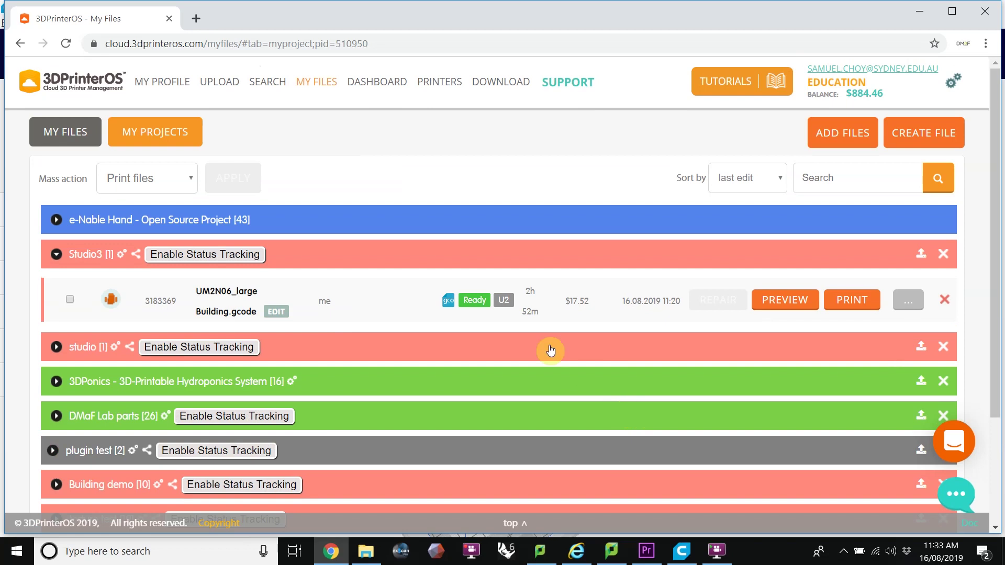
left_click(376, 83)
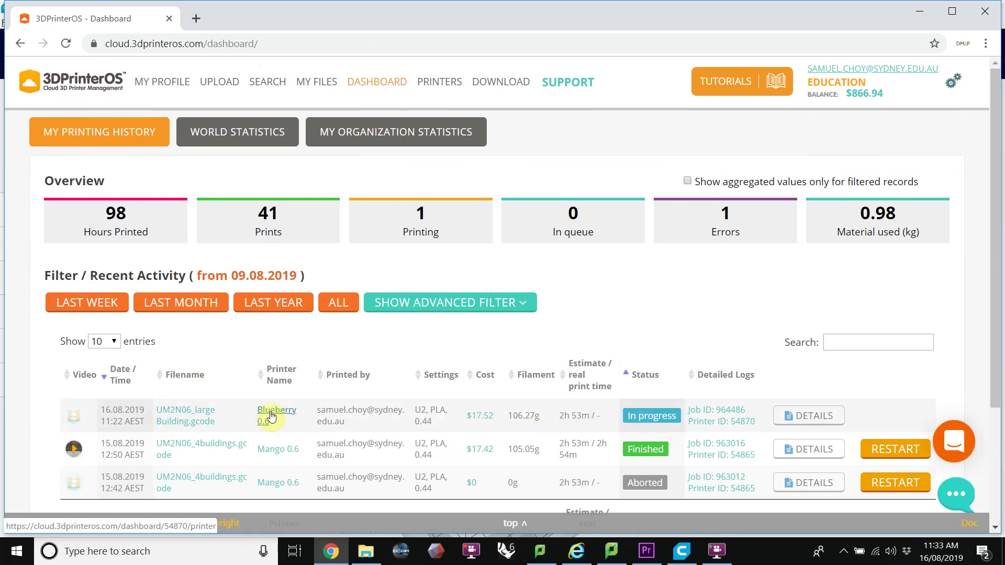
left_click(426, 83)
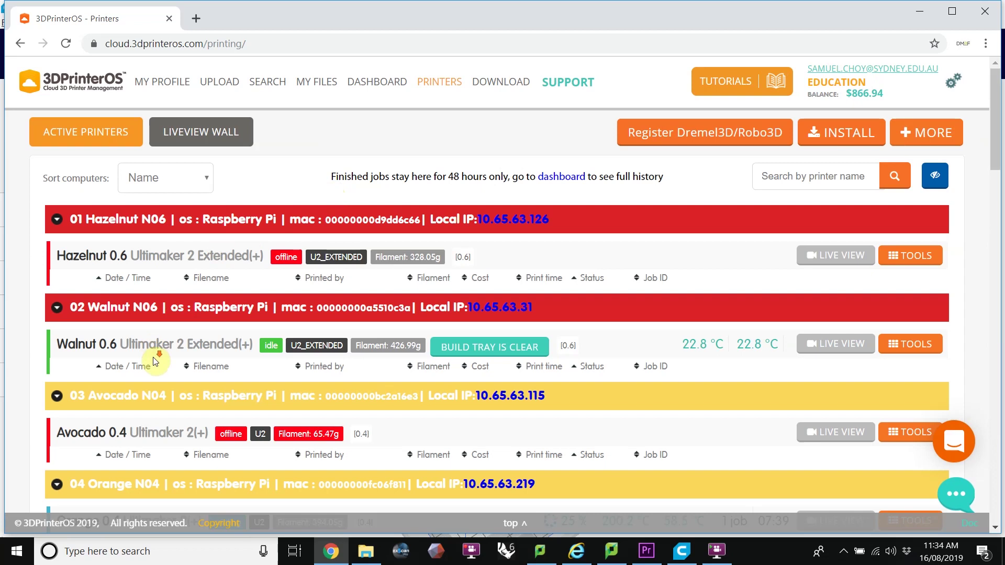
Open the Live View for Blueberry N06 while it prints the large building.
scroll(155, 359, "down", 4)
scroll(154, 363, "down", 3)
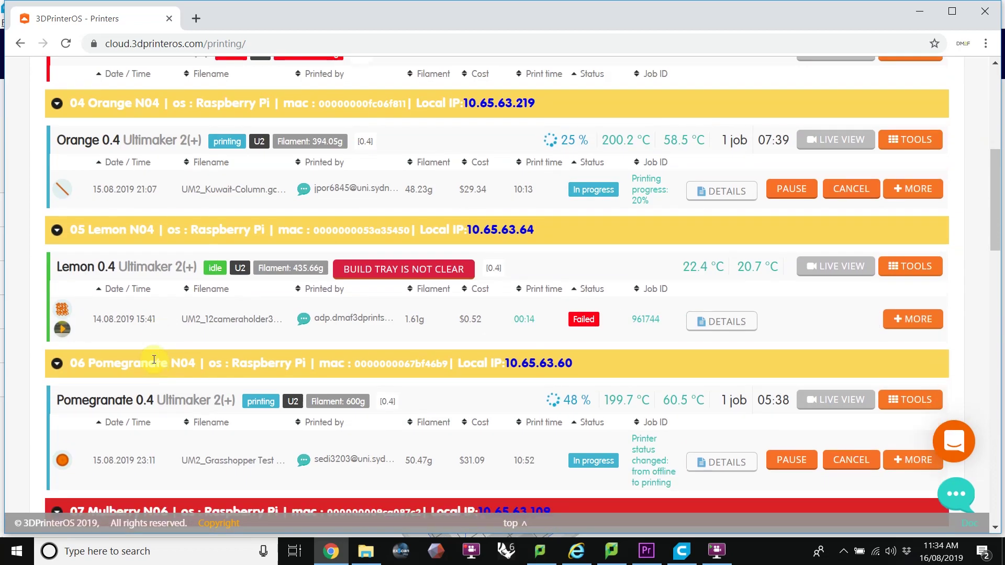
scroll(153, 359, "down", 15)
left_click(835, 343)
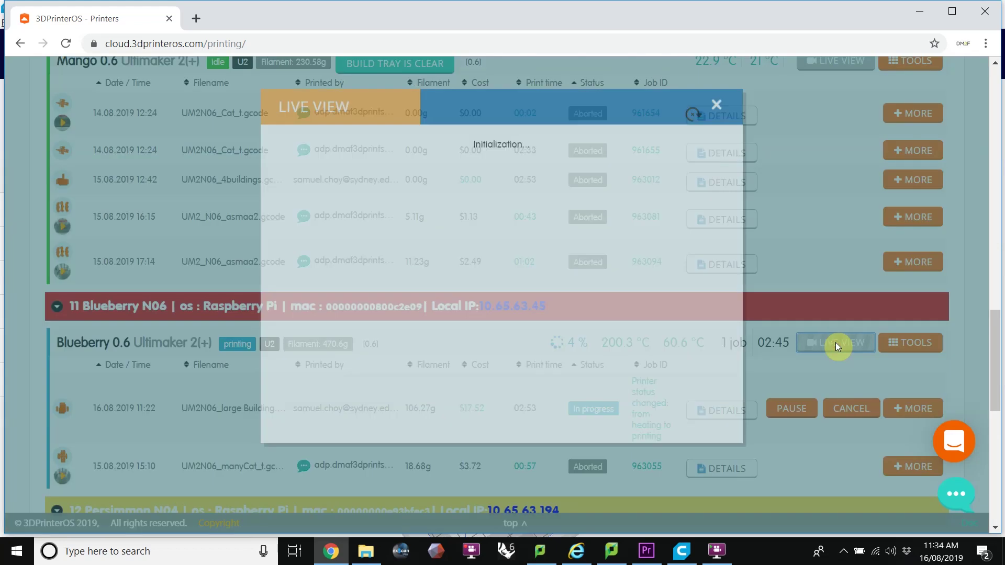